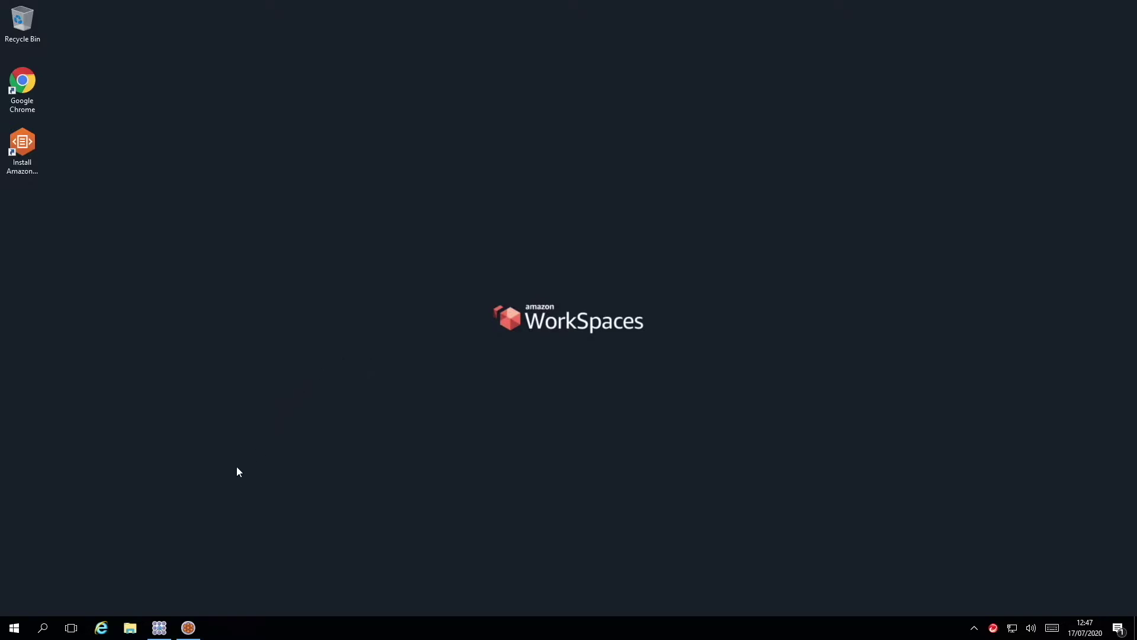
Bring Analyst's Notebook forward and show Chart1 with the overlapping Atherton Insurance Limited and GHP Limited boxes.
click(160, 624)
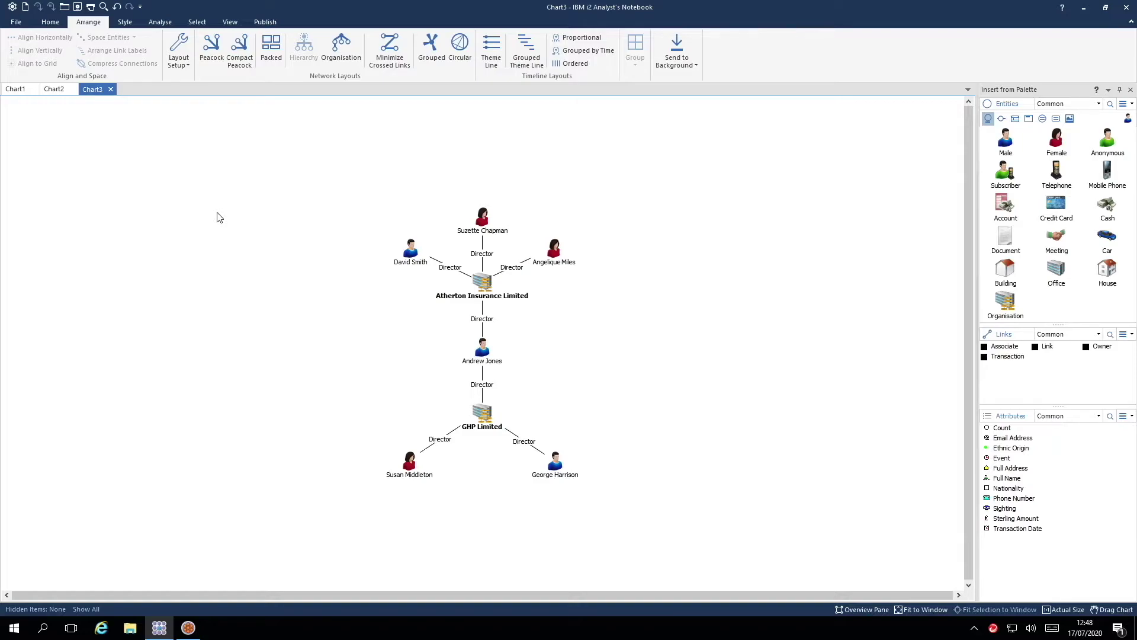
click(17, 88)
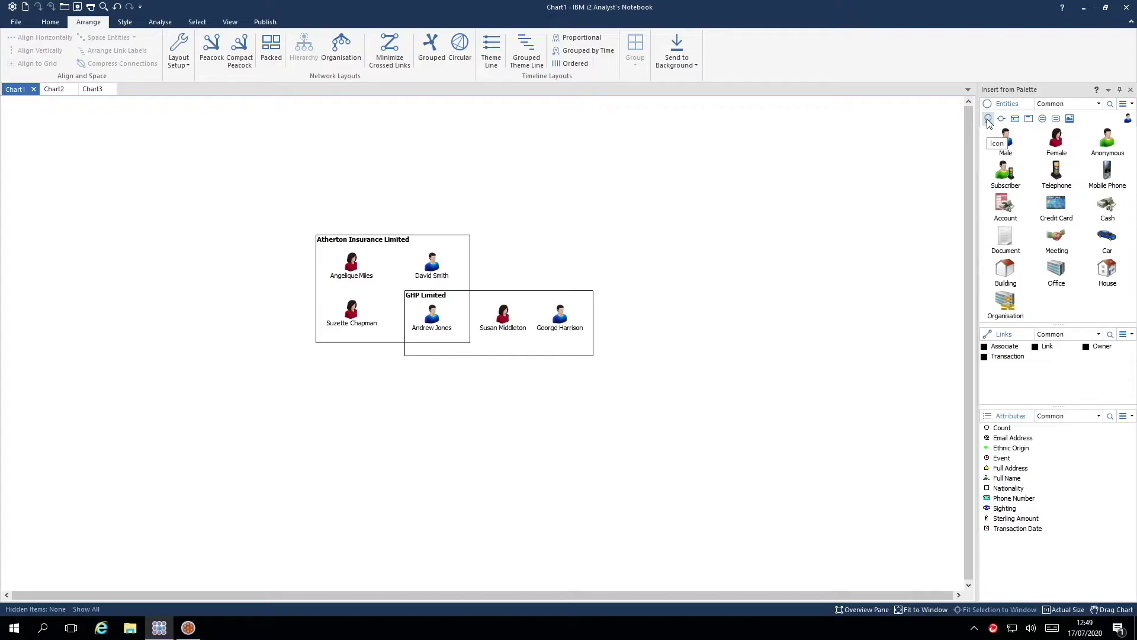
Switch palette entities to box style and draw an Organisation box right of the company boxes.
click(989, 120)
click(1029, 119)
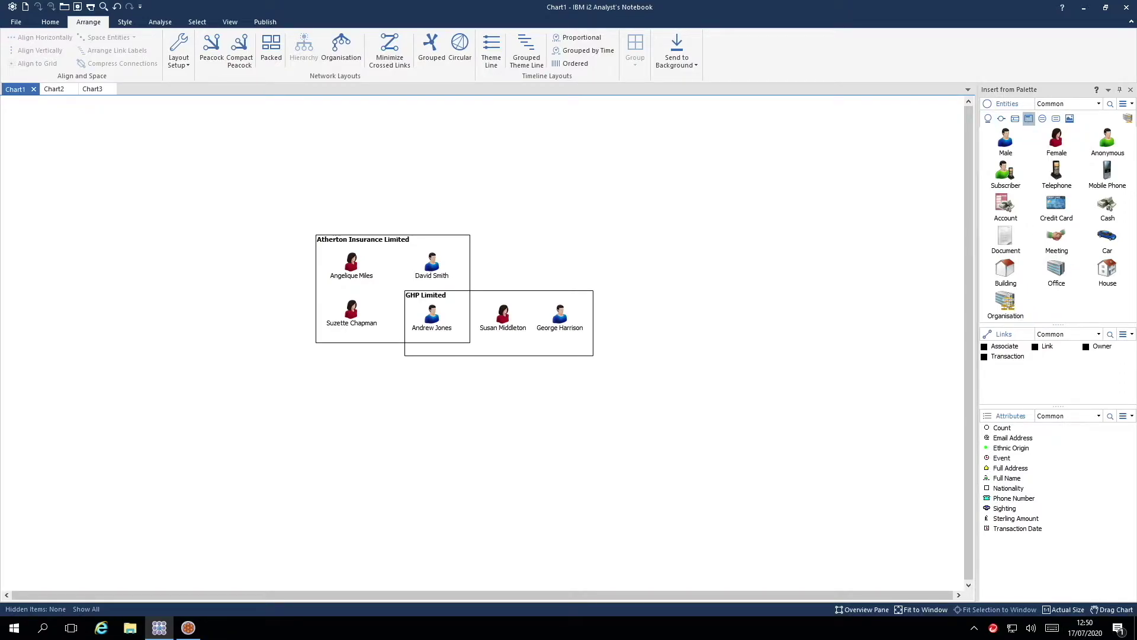
click(1010, 304)
drag(651, 181, 783, 290)
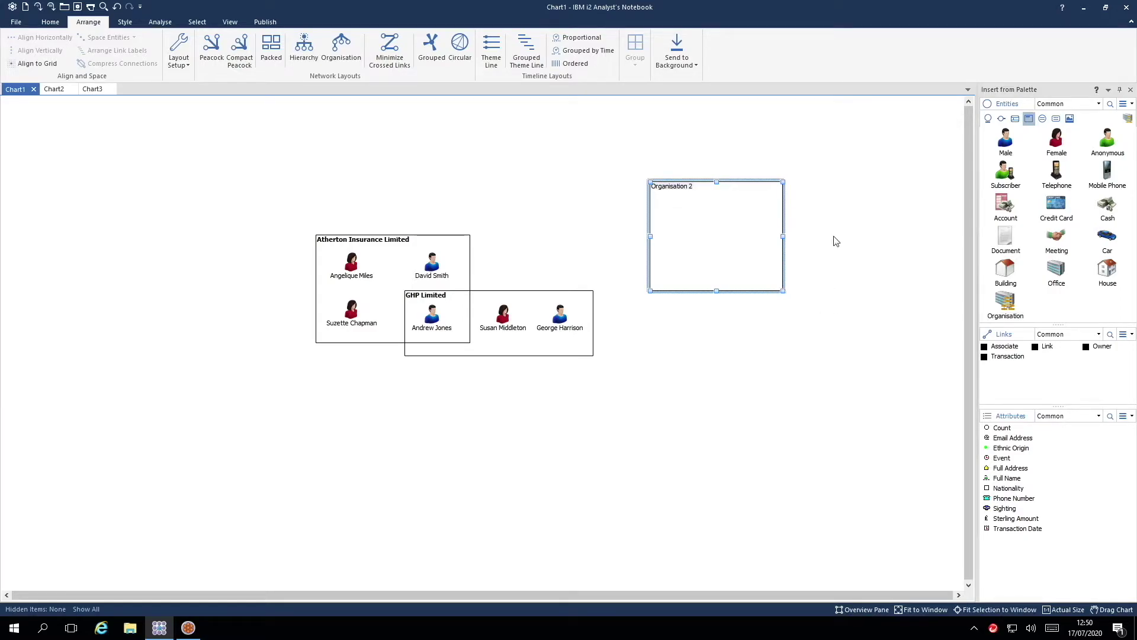
Review the new box's property pages (label, dates, description, attributes) and cancel without changes.
right_click(681, 186)
click(745, 388)
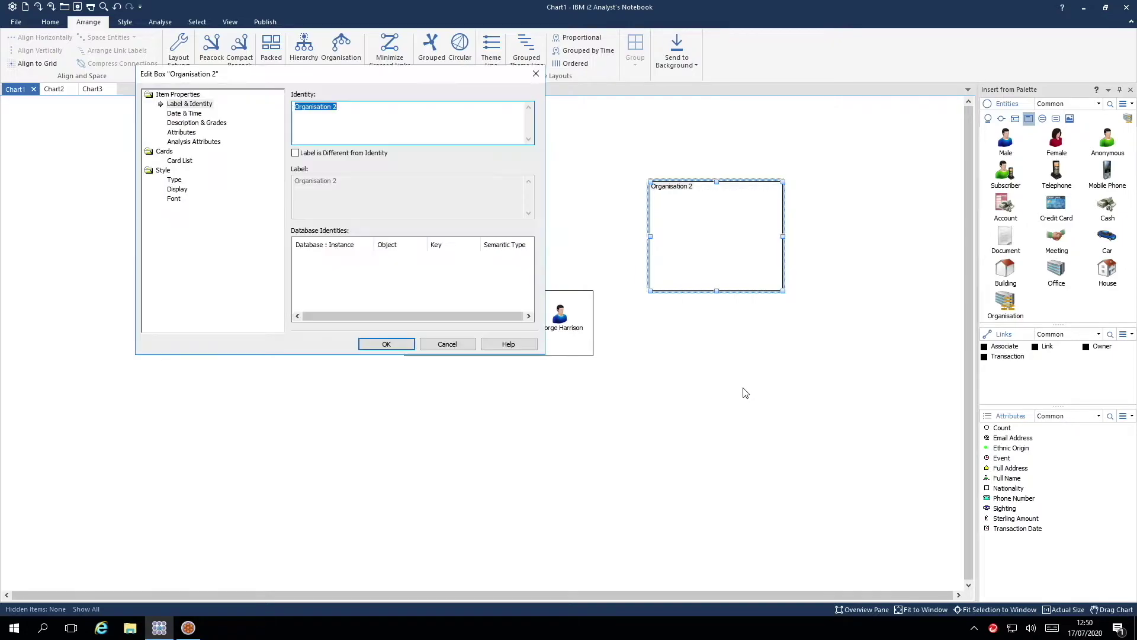
click(189, 105)
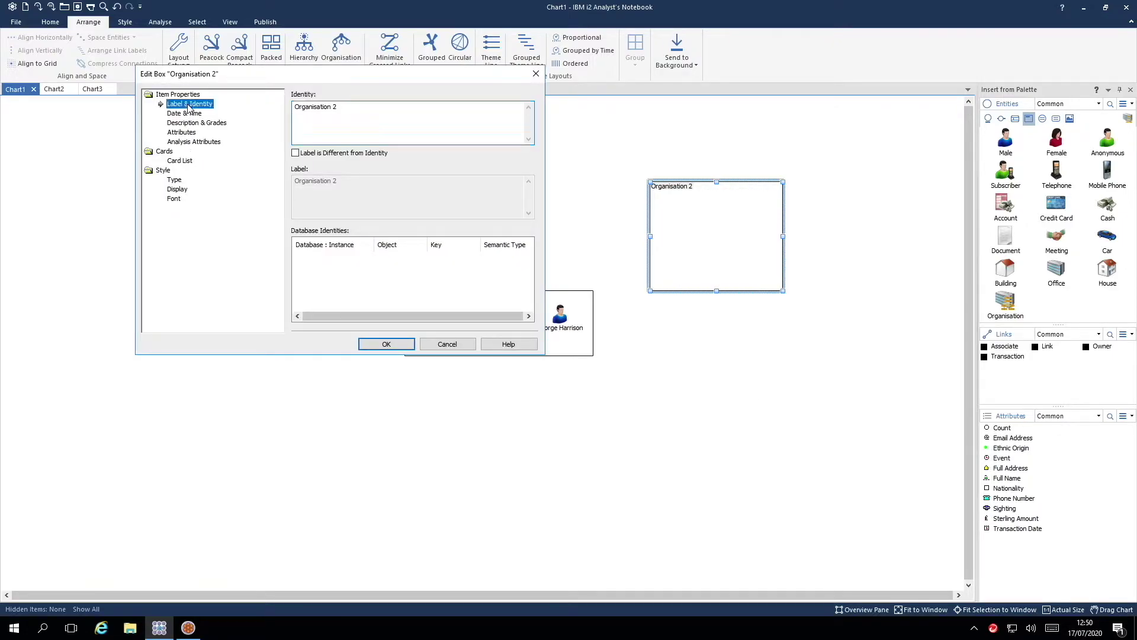
click(188, 114)
click(190, 122)
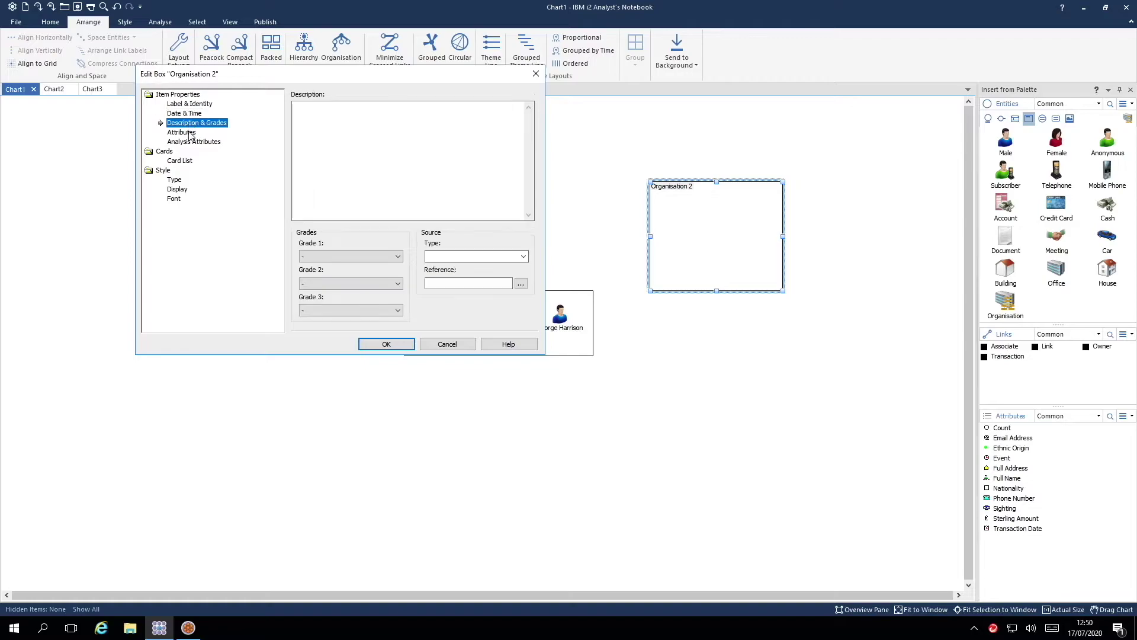
click(189, 132)
click(193, 142)
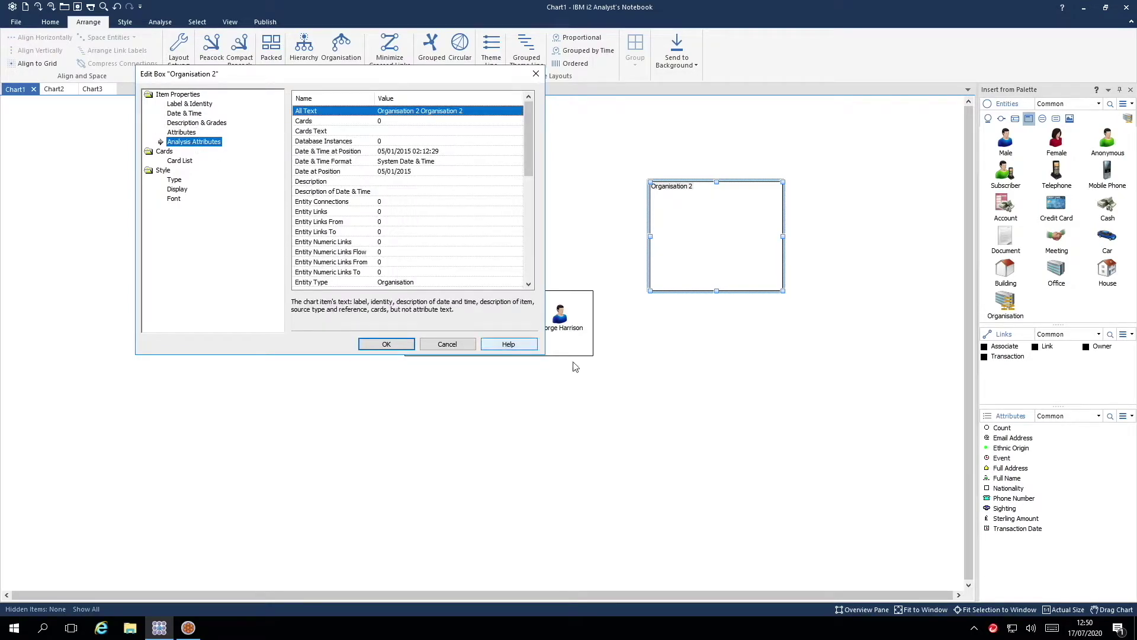
click(447, 344)
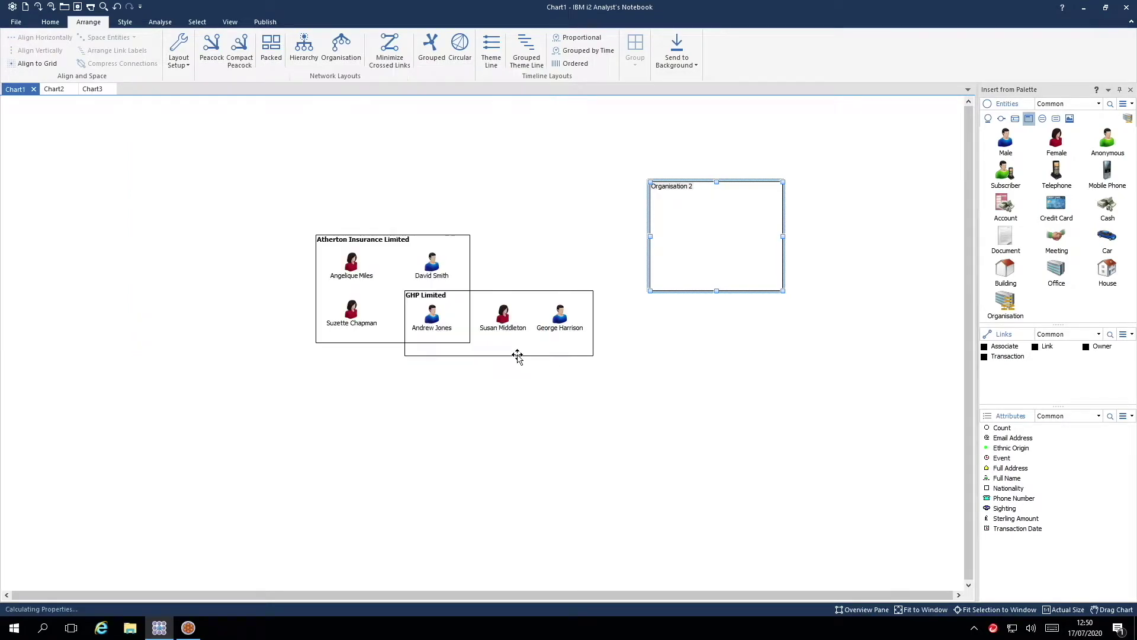
Move the Organisation 2 box slightly up-left and resize it wider and shorter.
click(872, 271)
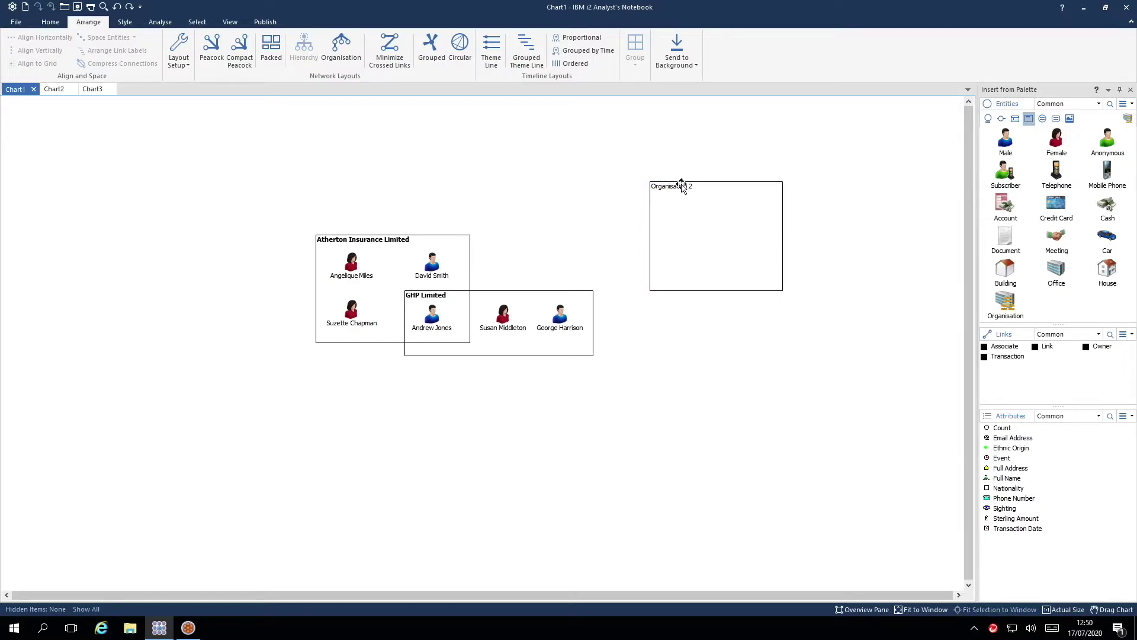
mouse_move(682, 186)
mouse_down()
mouse_move(650, 159)
mouse_move(672, 178)
mouse_up()
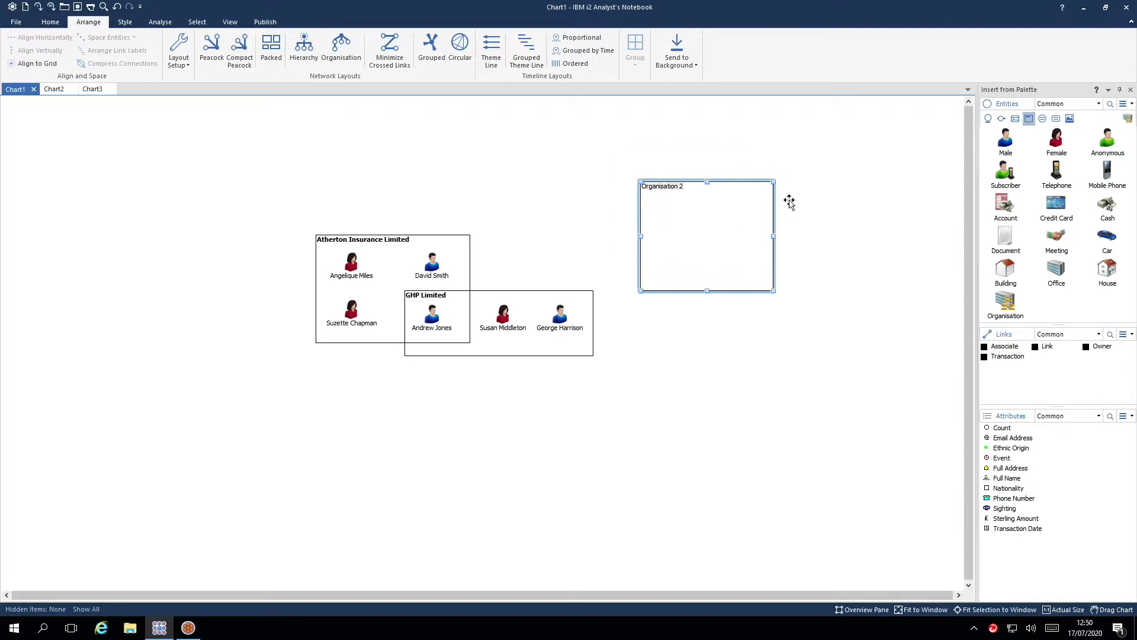
click(694, 207)
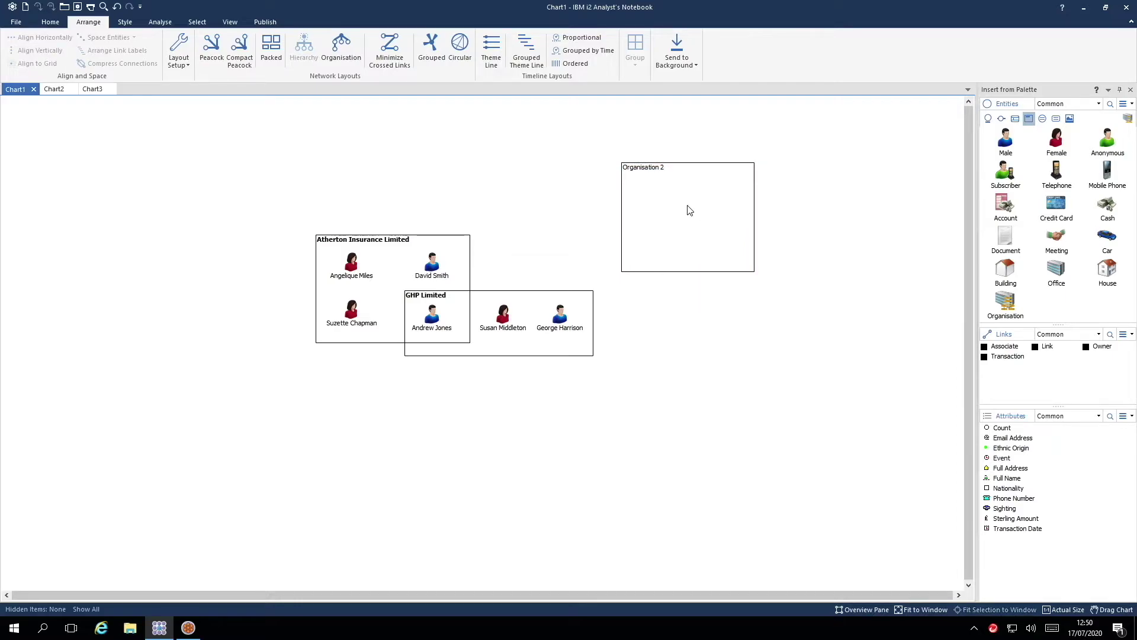
click(646, 169)
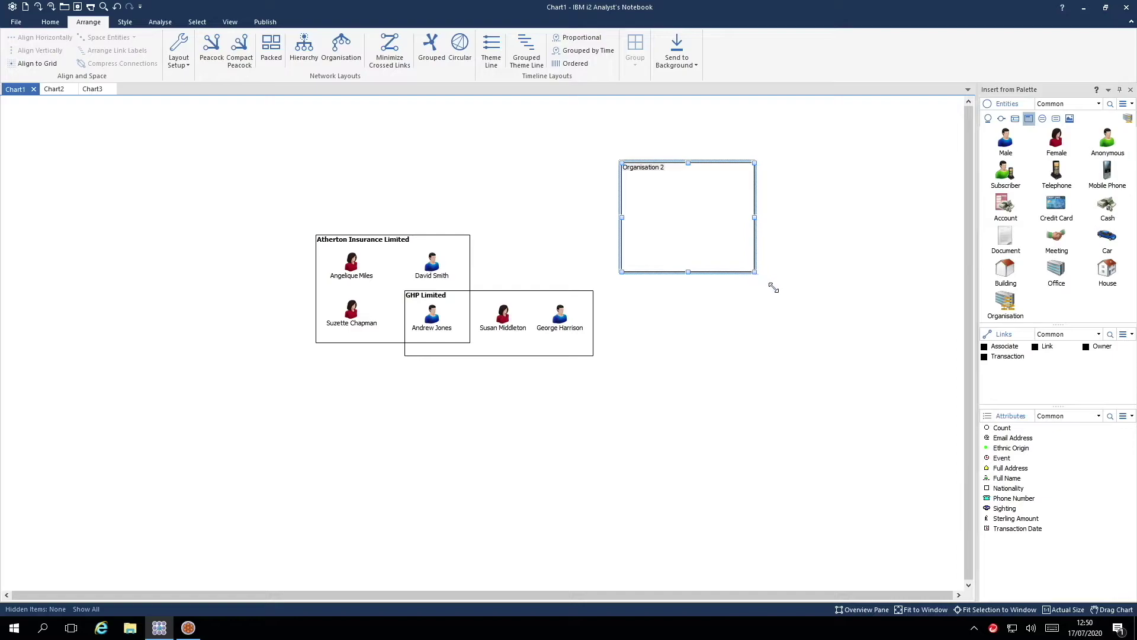
drag(774, 288, 759, 257)
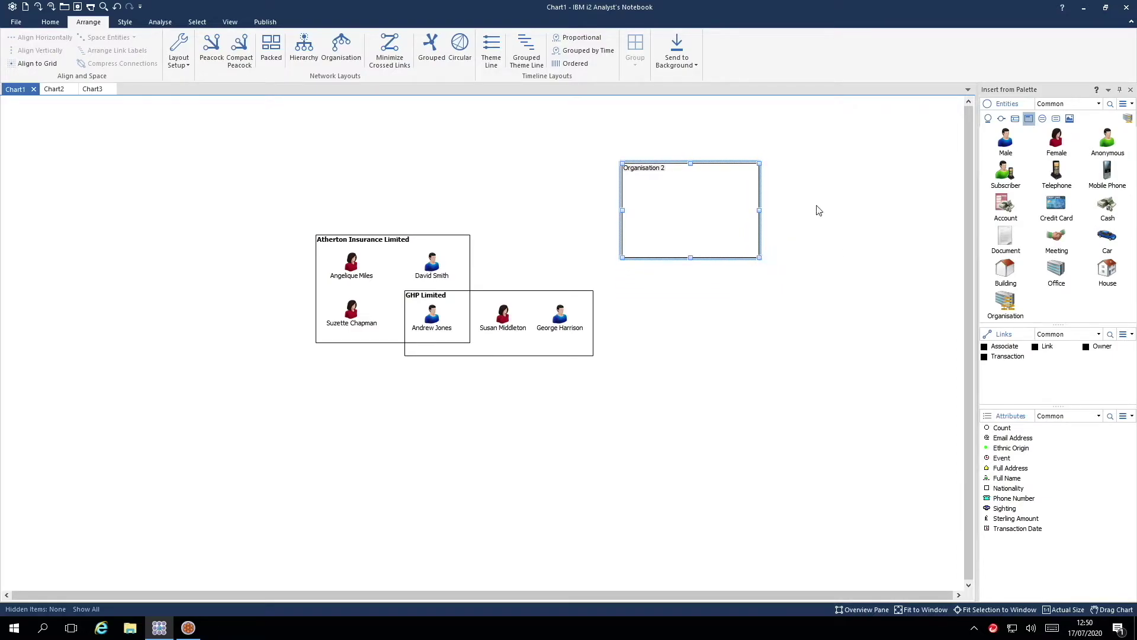
Delete the Organisation 2 box from Chart1.
click(651, 132)
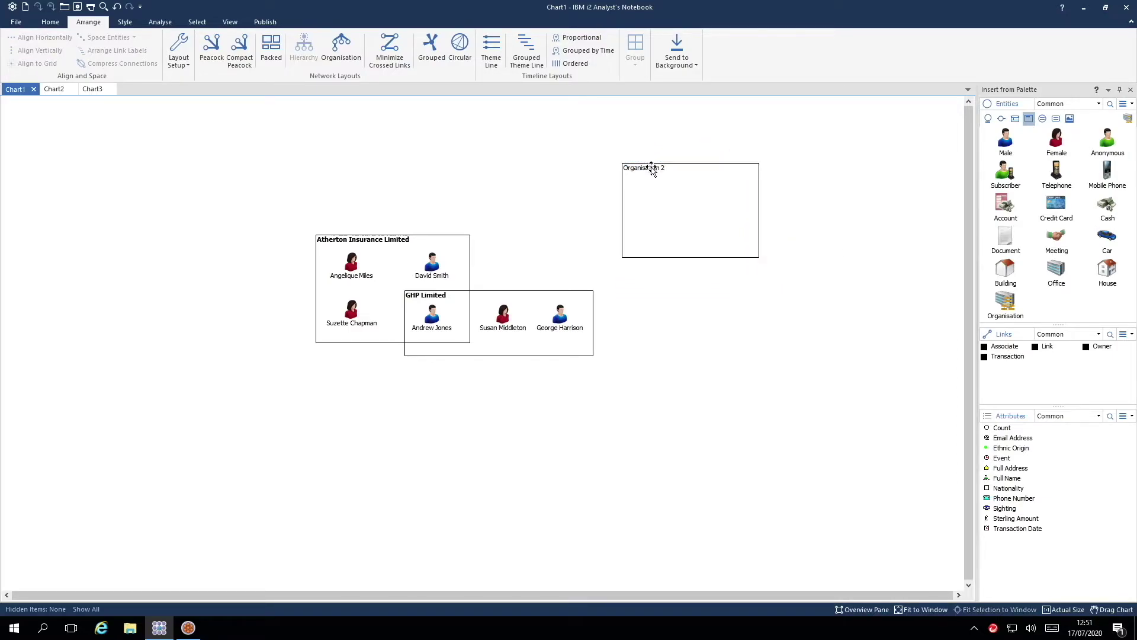
click(651, 169)
key(Delete)
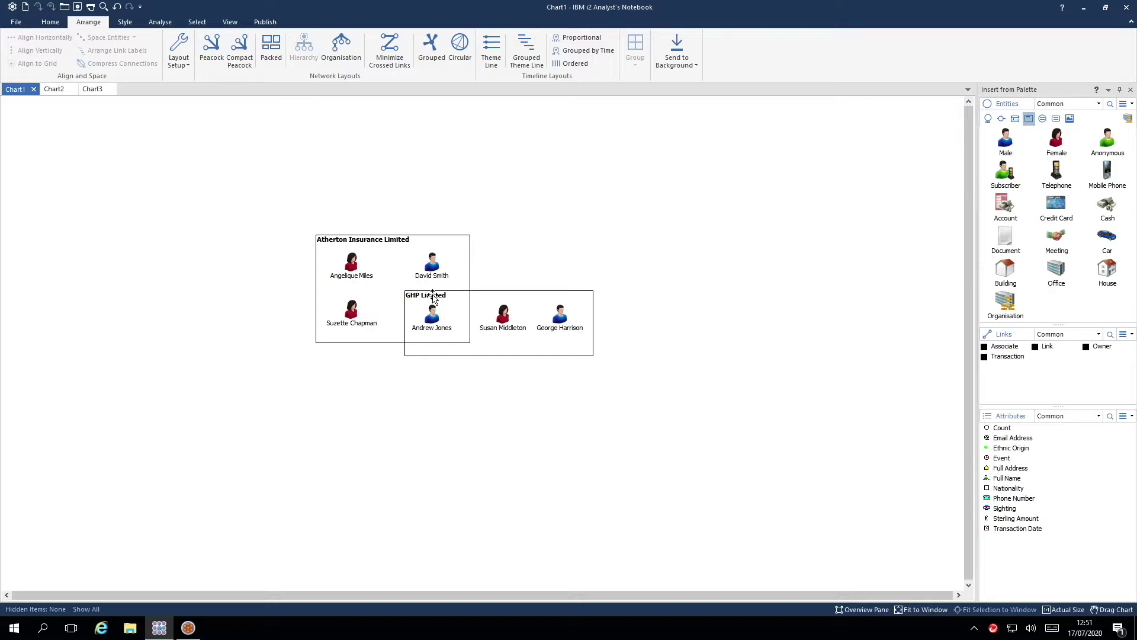
Move the GHP Limited label to its box's bottom-right corner, then switch to Chart2.
key(alt)
drag(433, 299, 563, 348)
key(alt)
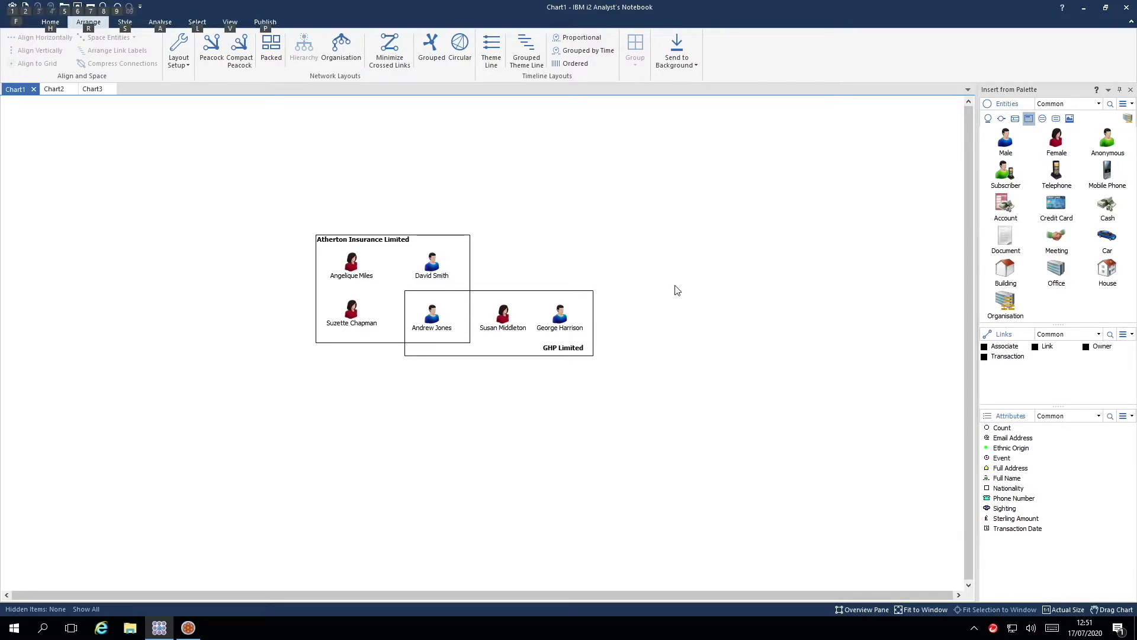
key(ctrl+Tab)
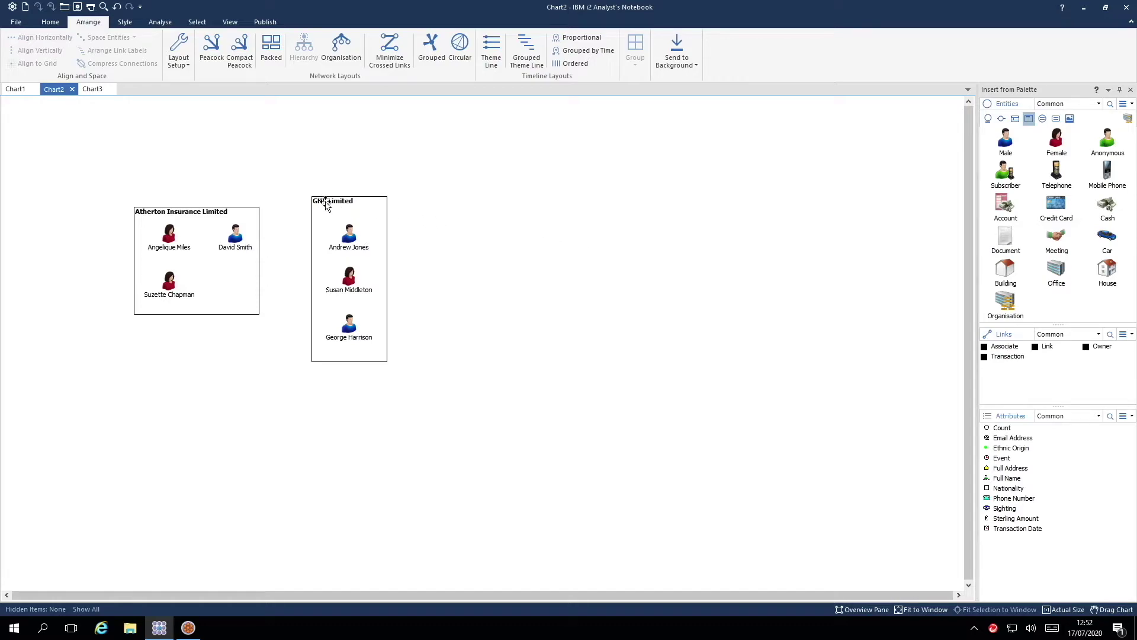
mouse_move(340, 201)
mouse_down()
mouse_move(362, 203)
mouse_move(323, 204)
mouse_up()
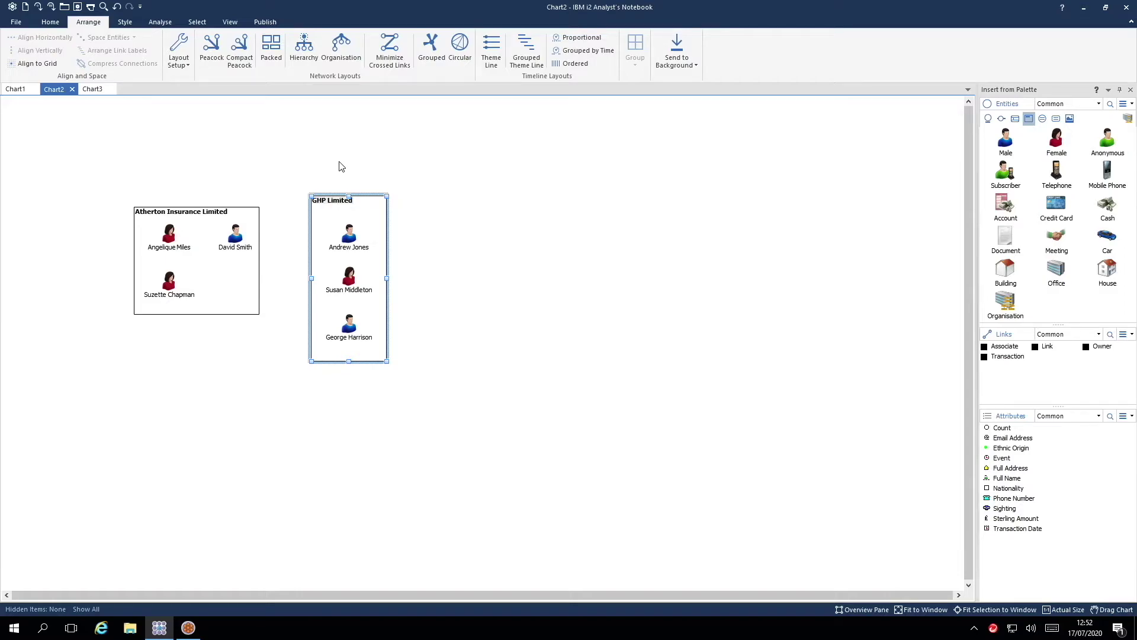
drag(290, 161, 424, 387)
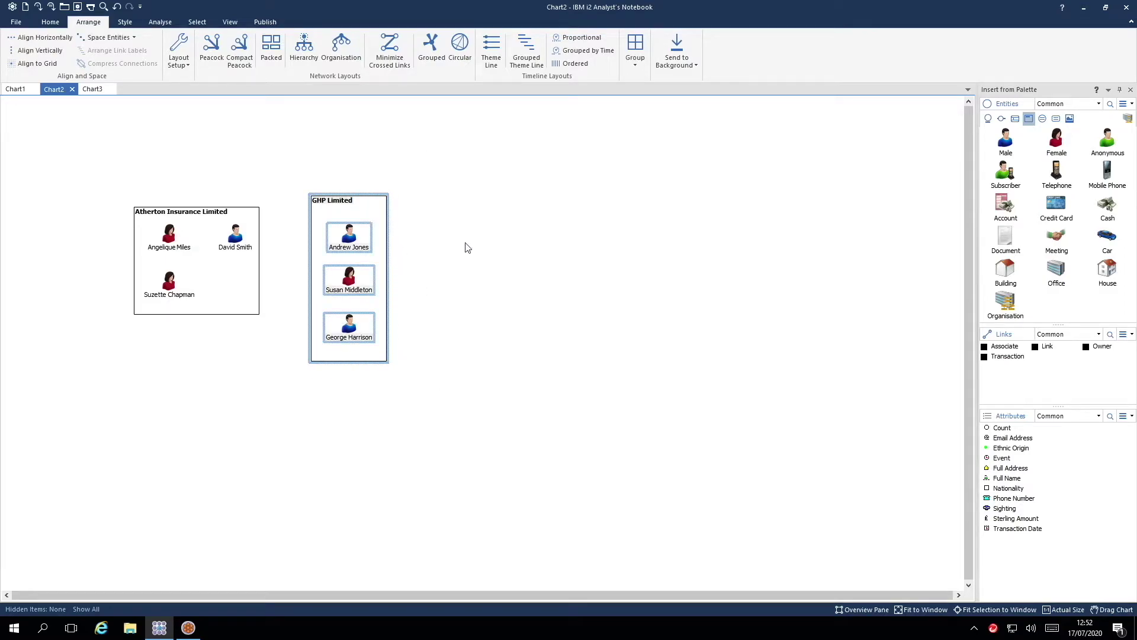
click(638, 52)
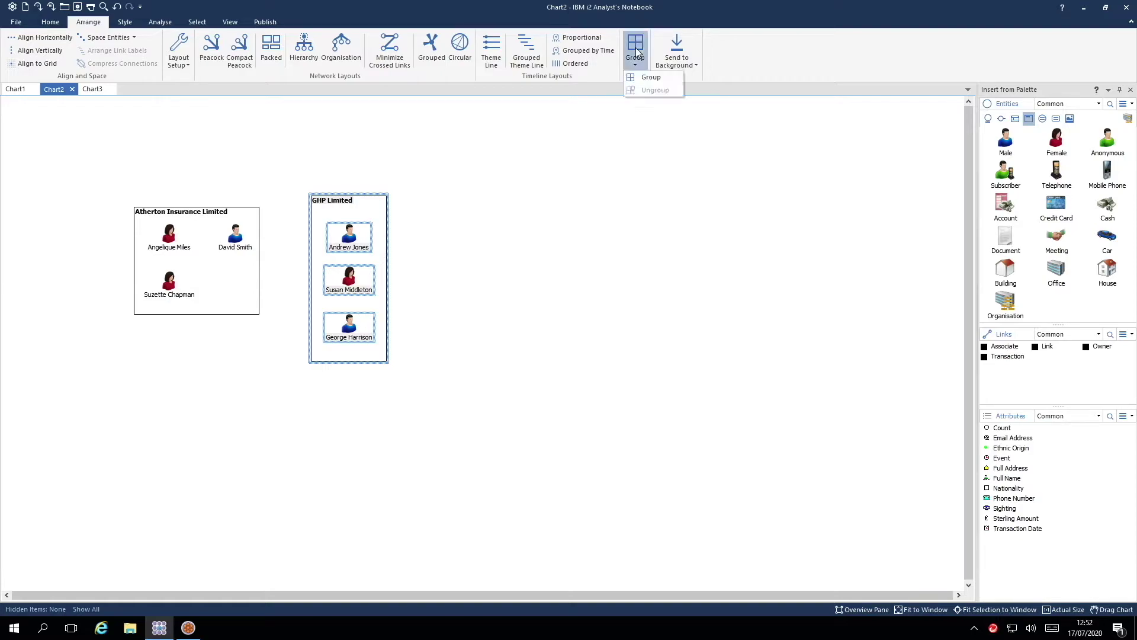
click(650, 77)
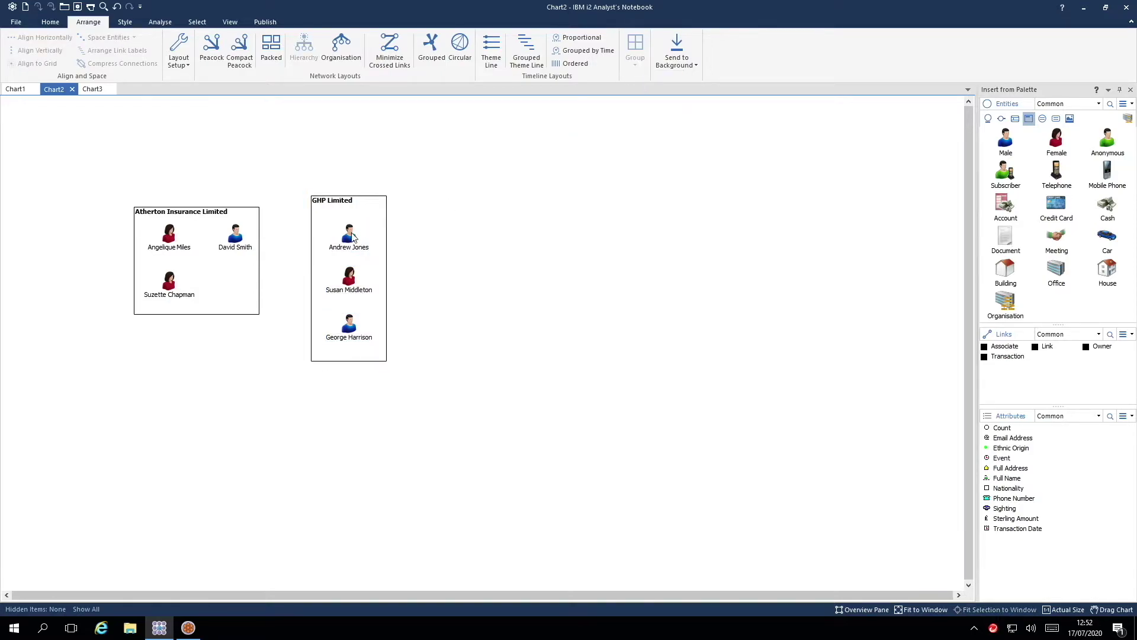
drag(364, 231, 339, 231)
click(428, 254)
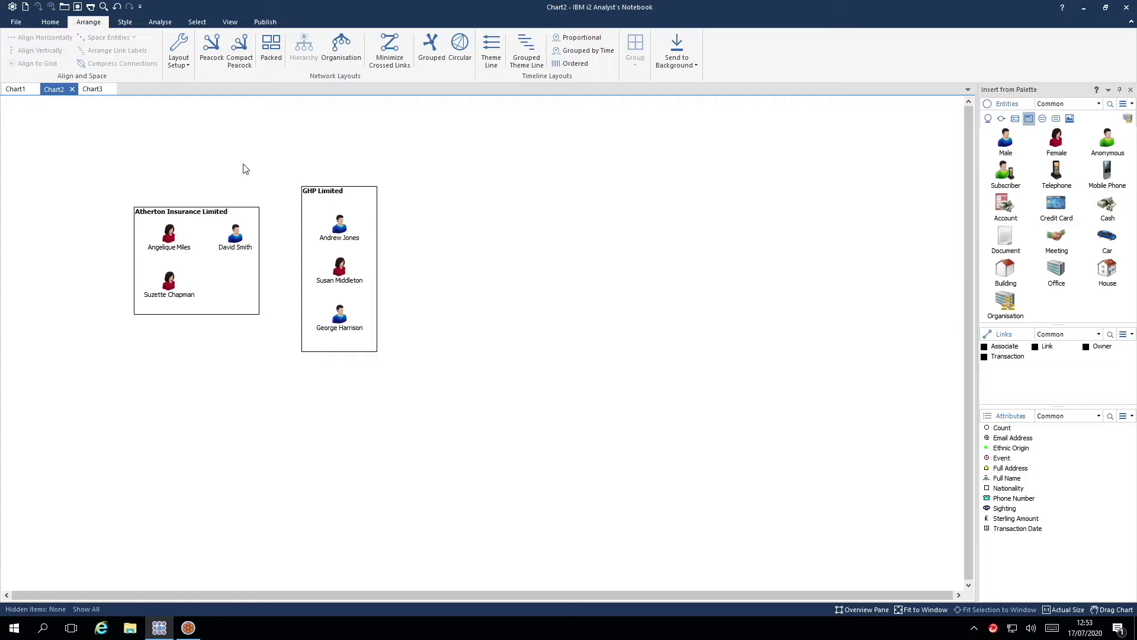
Draw an arrowed Owner link from Atherton Insurance Limited to GHP Limited.
click(1102, 347)
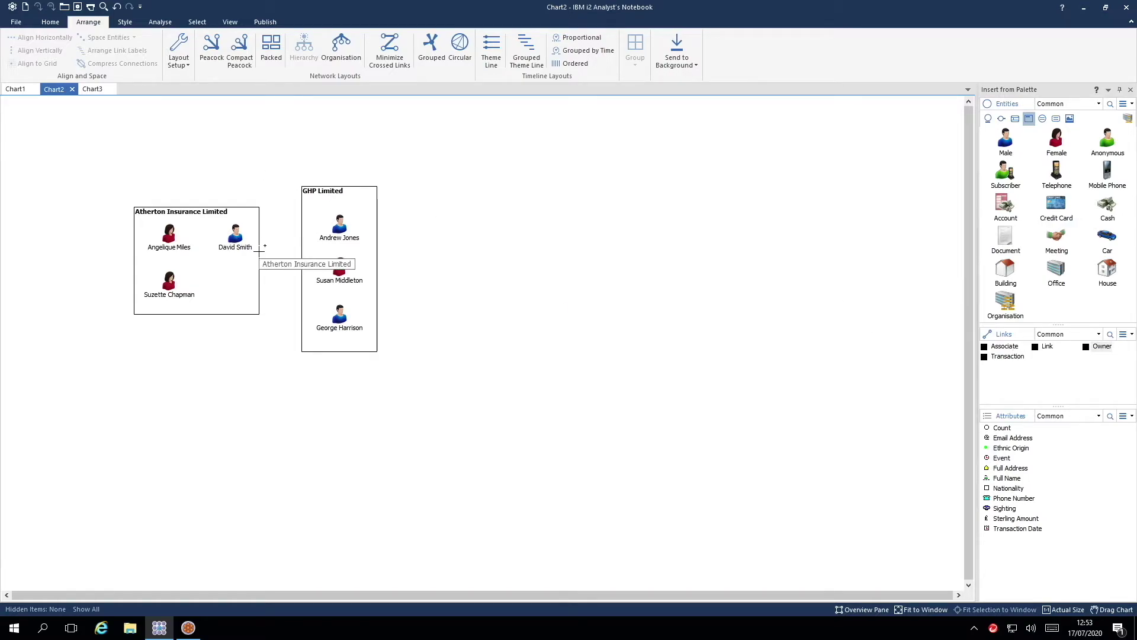
drag(259, 251, 305, 256)
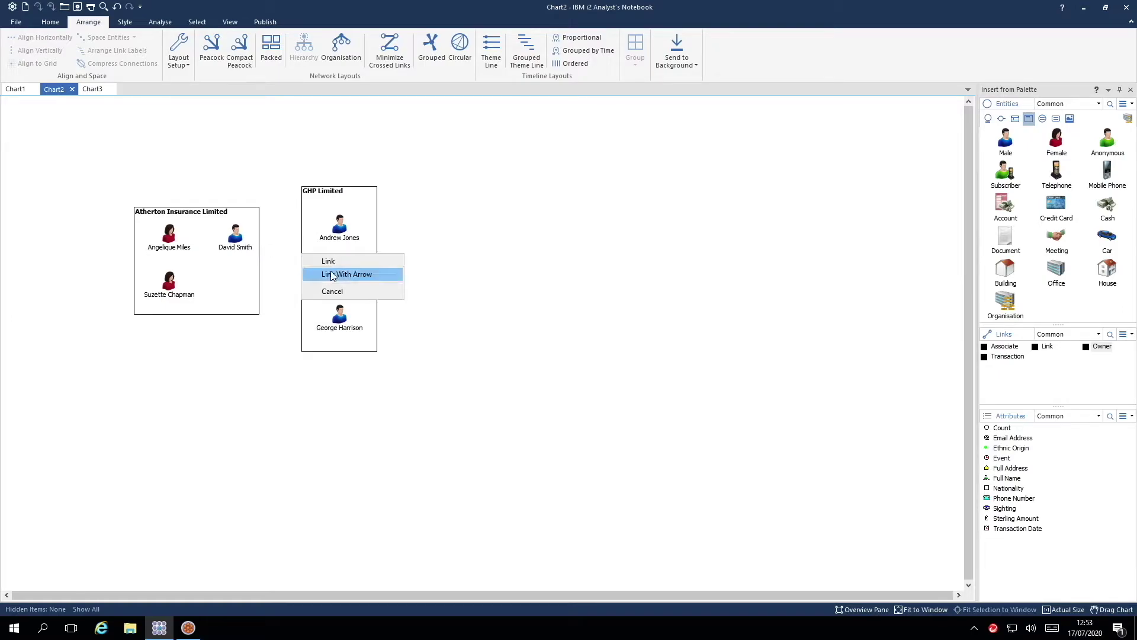
click(330, 274)
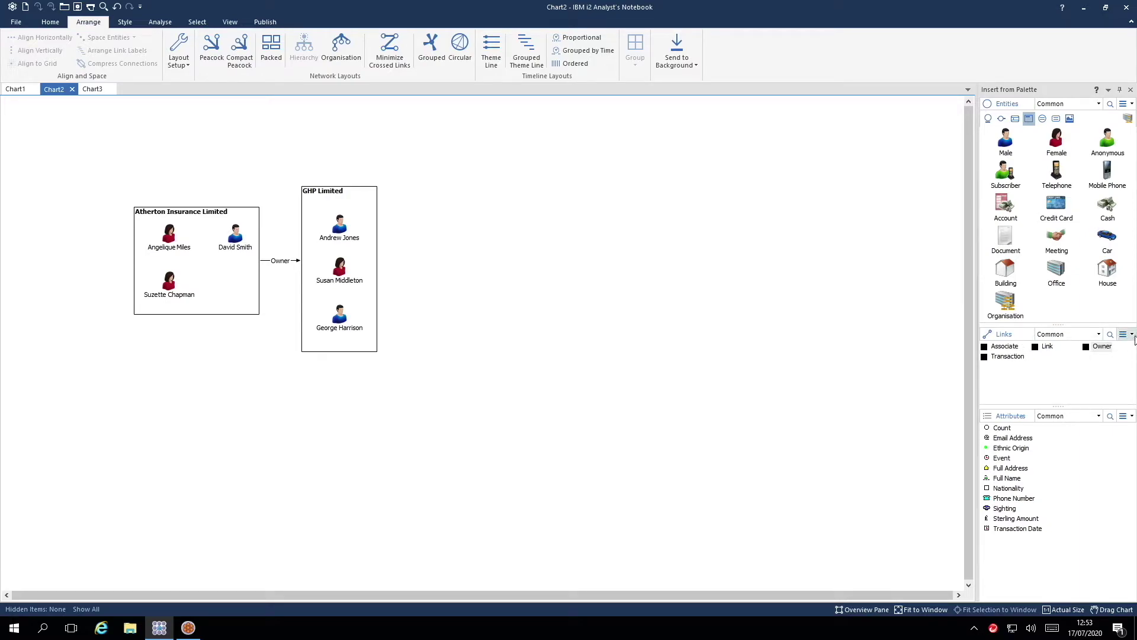
click(1132, 335)
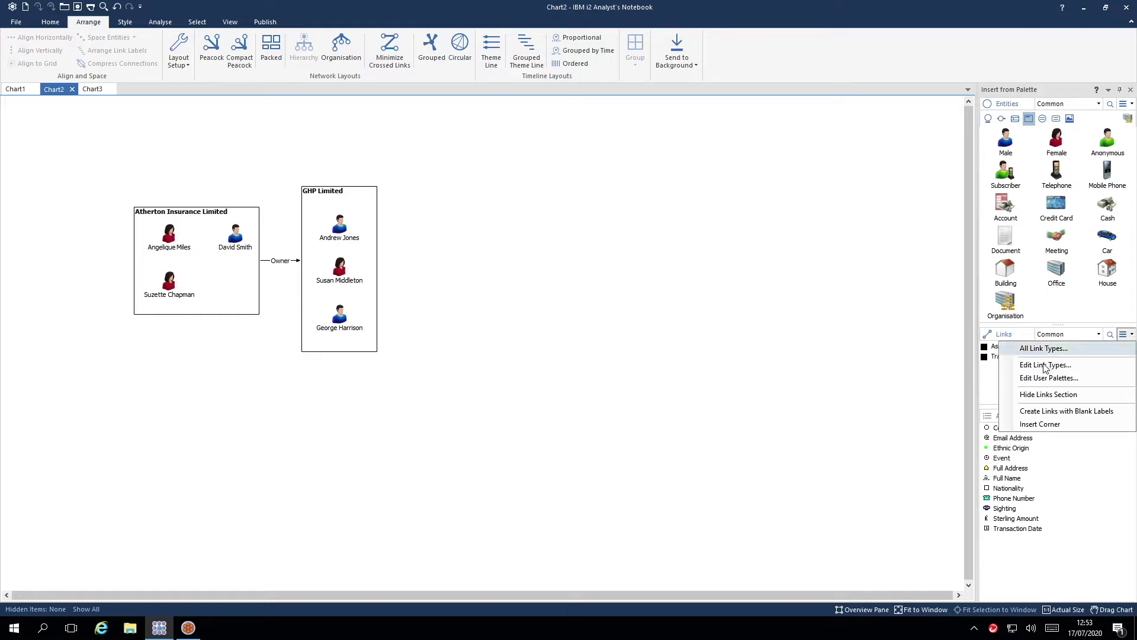
Add a bend point to the Owner link, raise it upward, and deselect the link.
click(1040, 425)
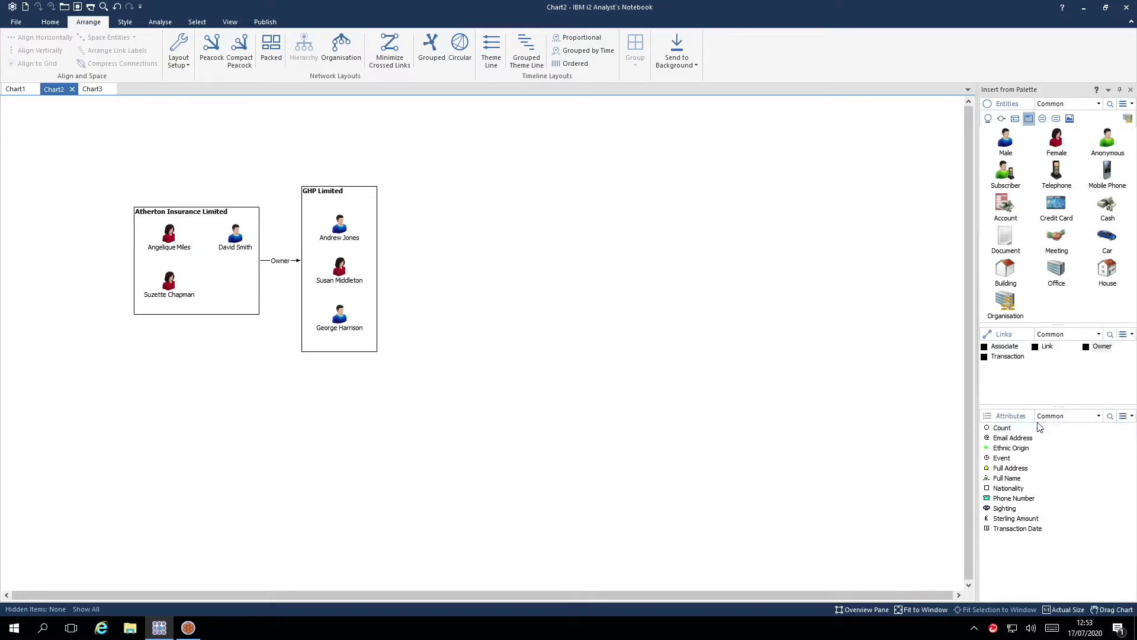
click(265, 261)
drag(265, 261, 268, 215)
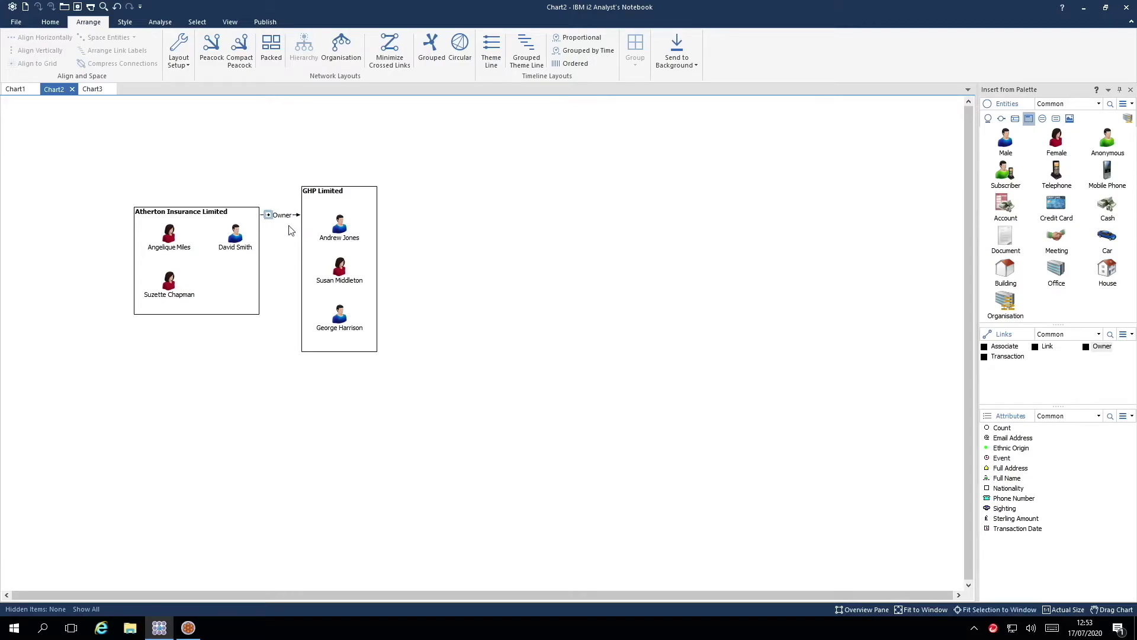
click(413, 243)
In iBase, search the database for the person's name and show the matching Person record's details.
click(189, 628)
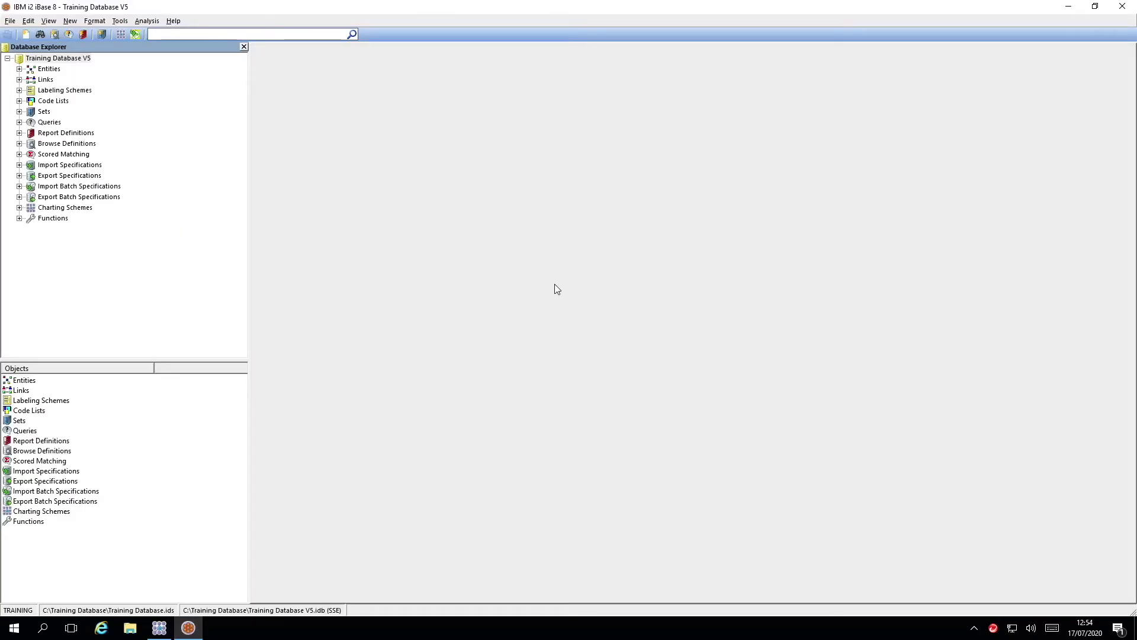
click(273, 35)
key(Return)
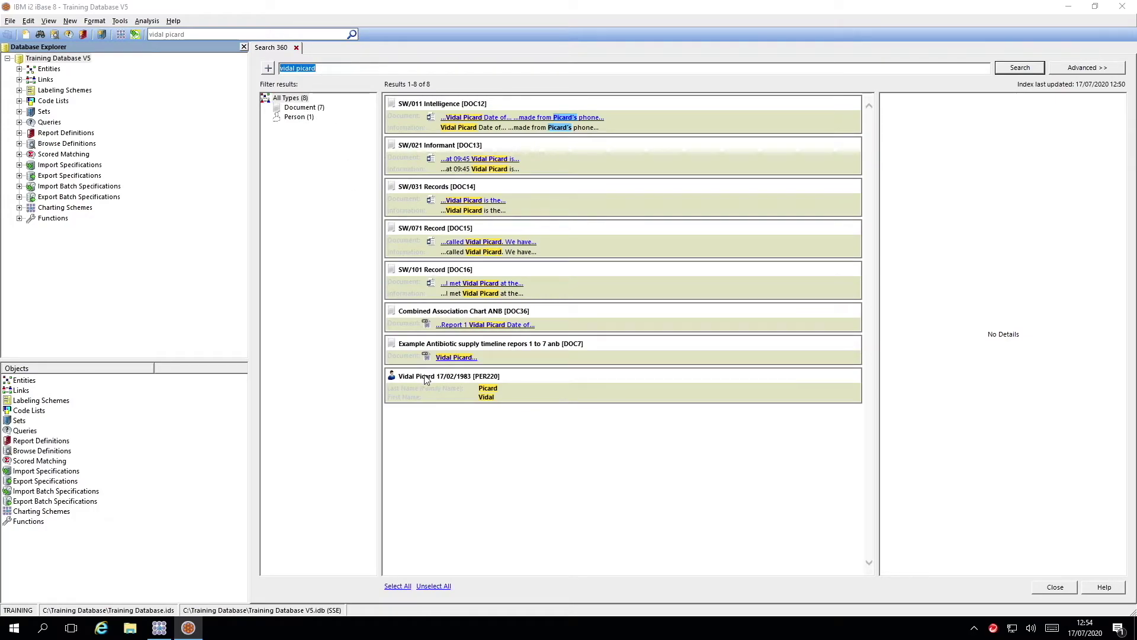
click(424, 375)
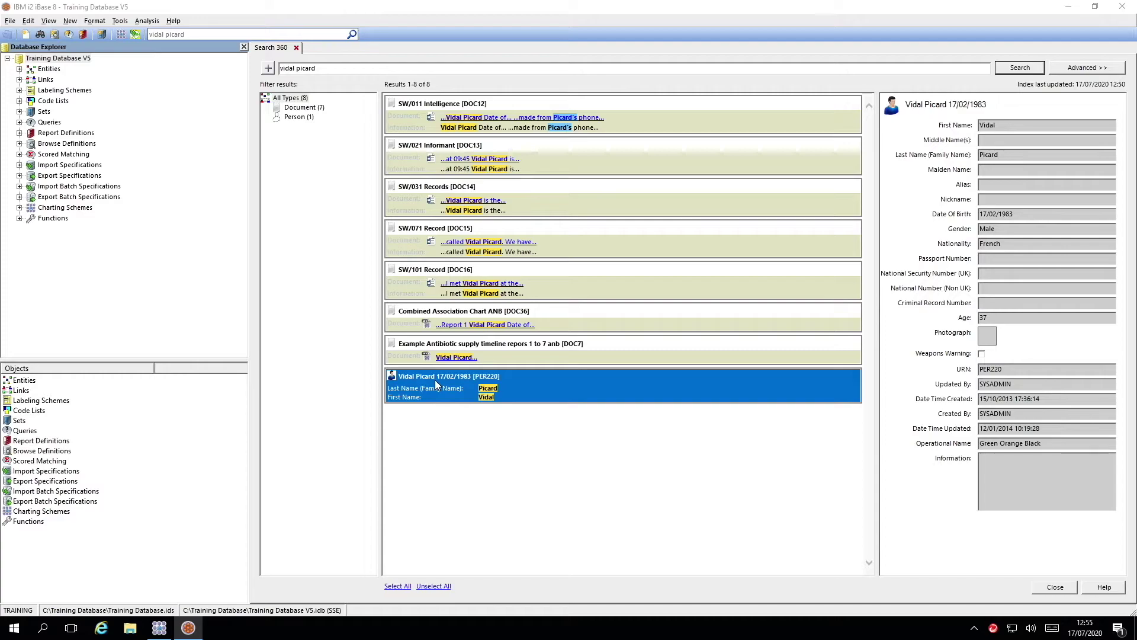
right_click(437, 384)
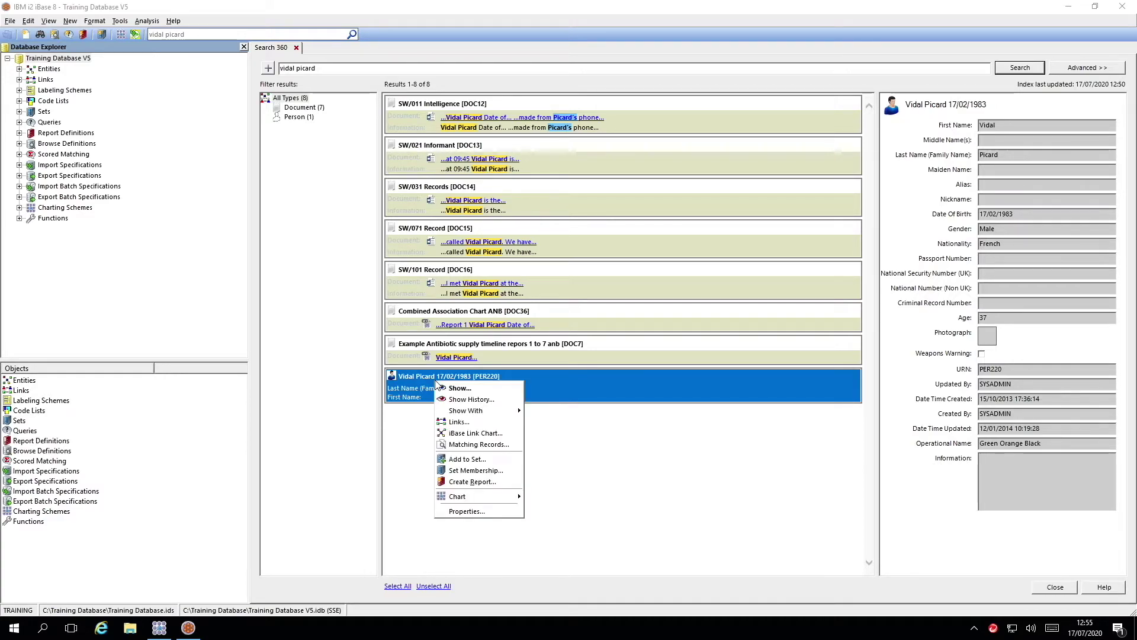
Open an iBase Link Chart centred on the found person.
click(484, 436)
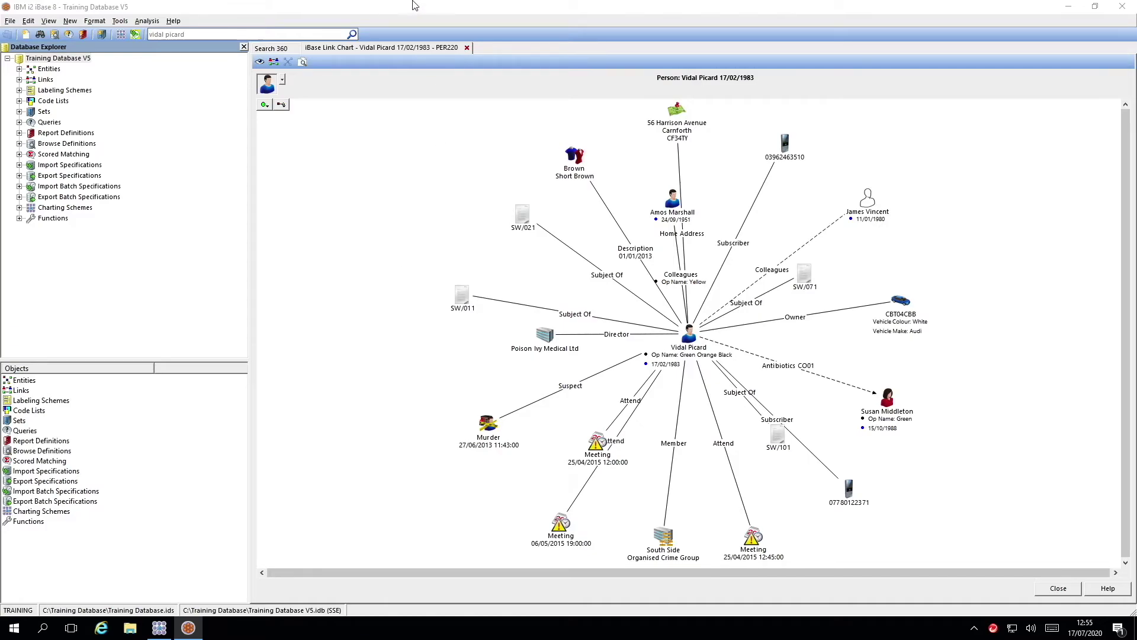
Close the link chart and open the person's full record with Show.
click(468, 48)
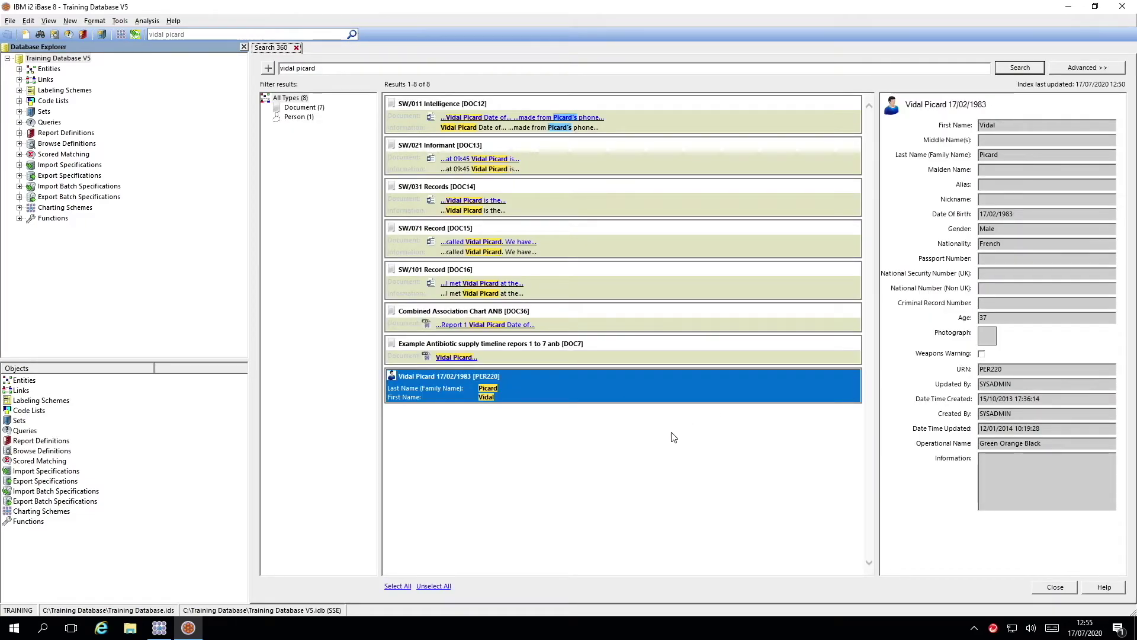
right_click(578, 383)
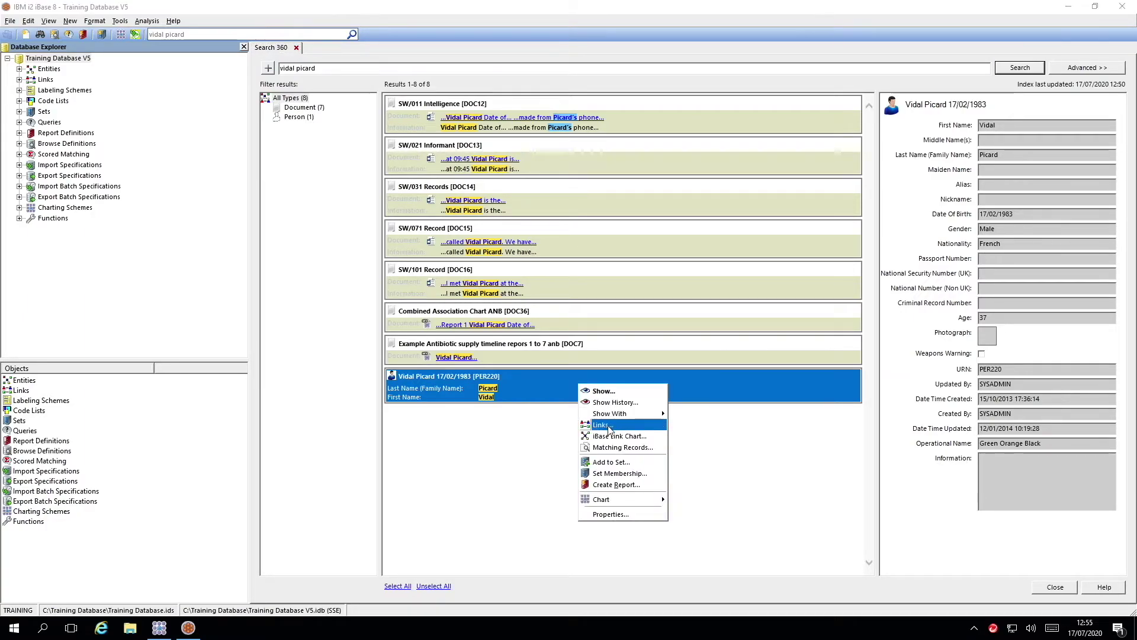
click(605, 392)
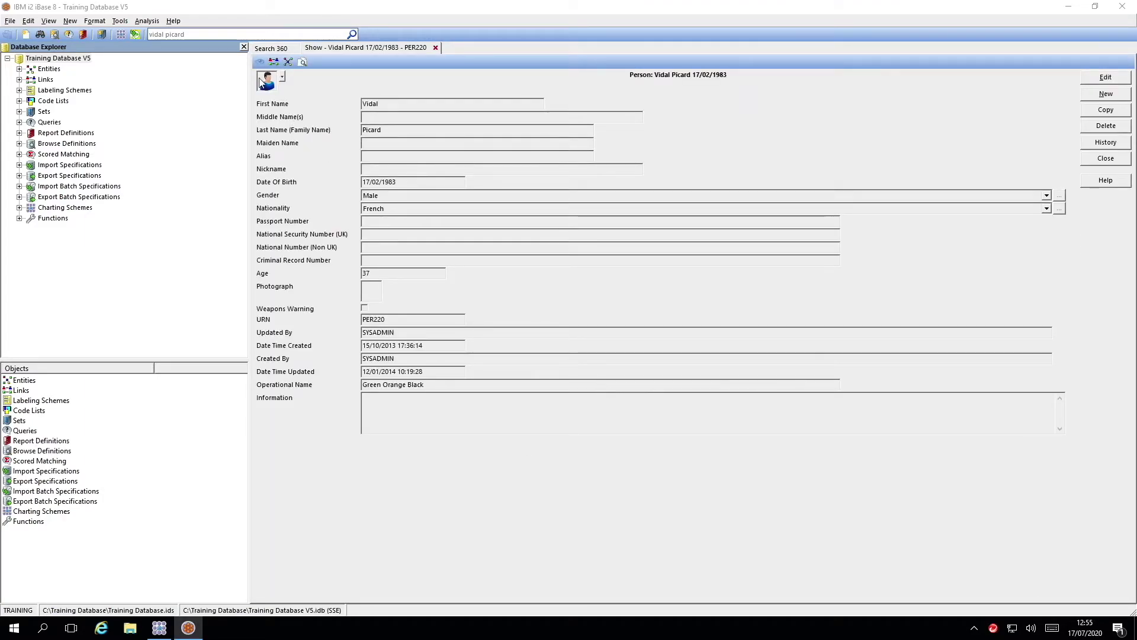
Display the person's Links summary, listing Associate 2, Involved In 4 and Subject Of 4.
click(263, 83)
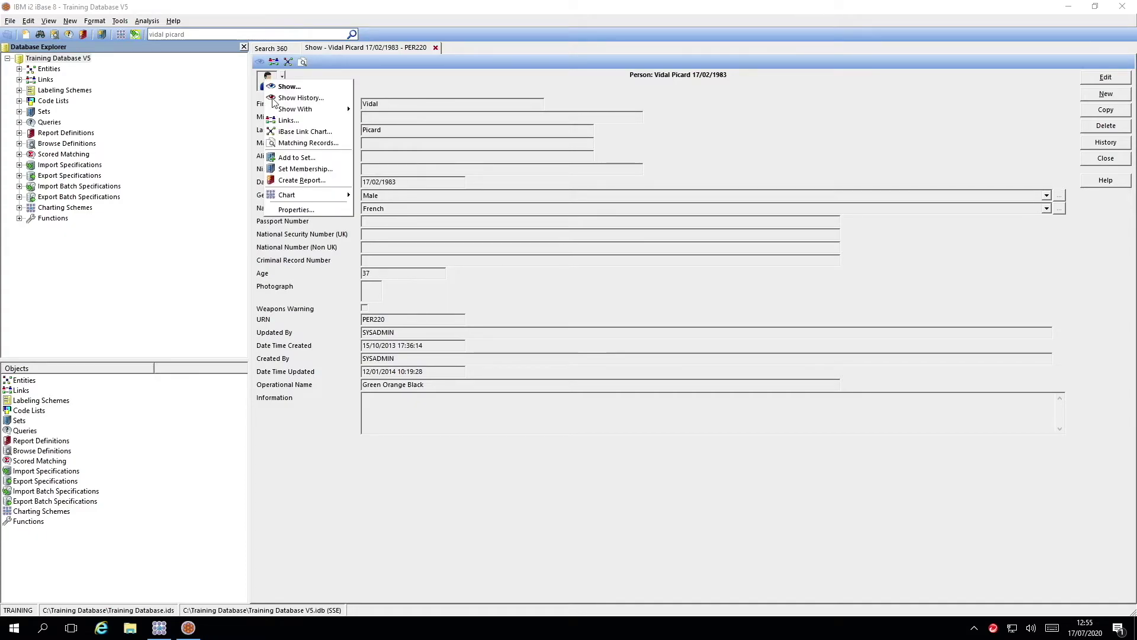
click(283, 77)
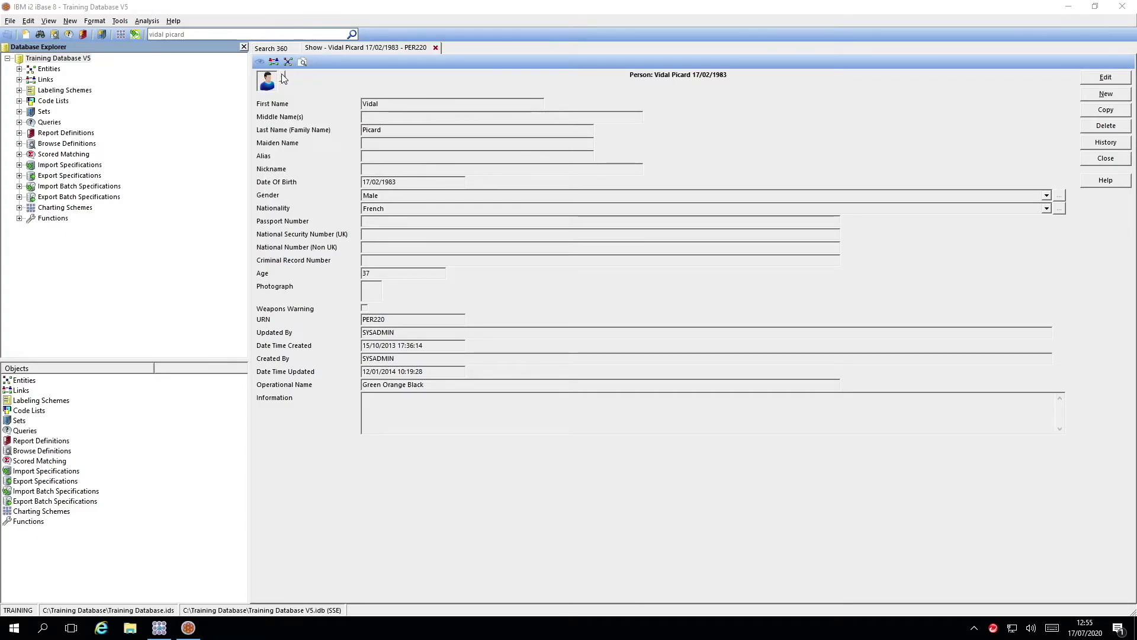
click(283, 78)
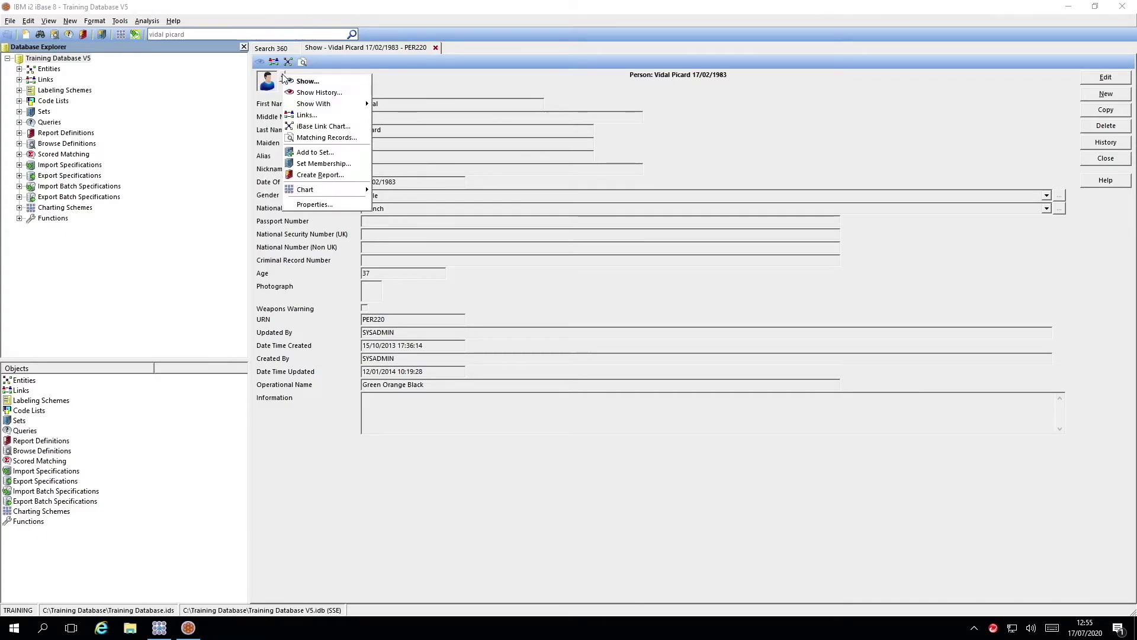
click(324, 66)
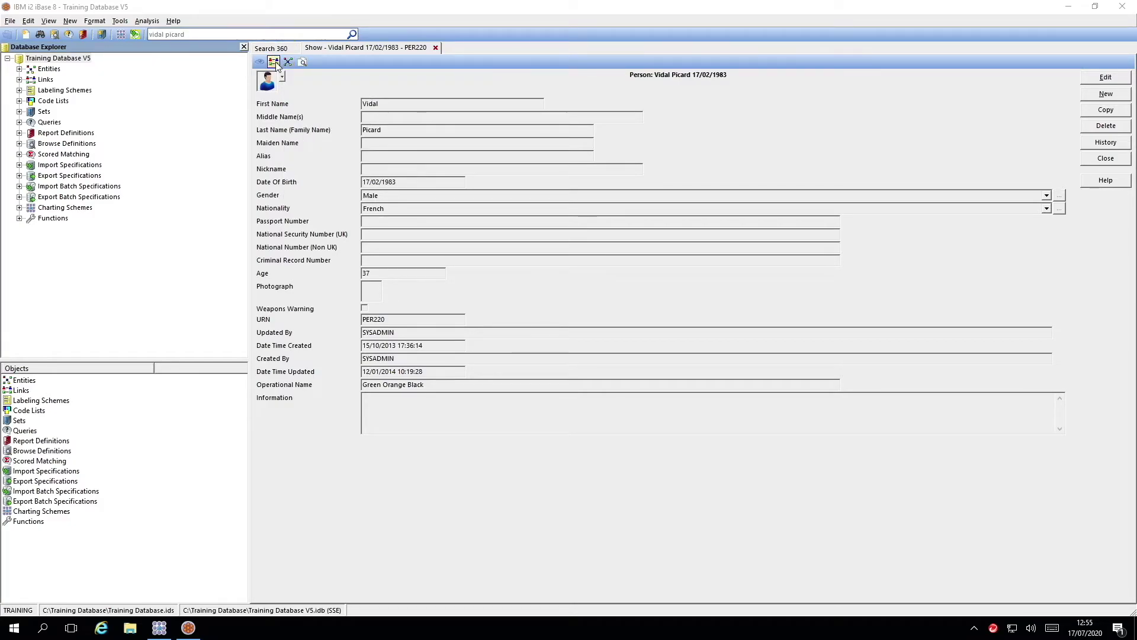
click(275, 62)
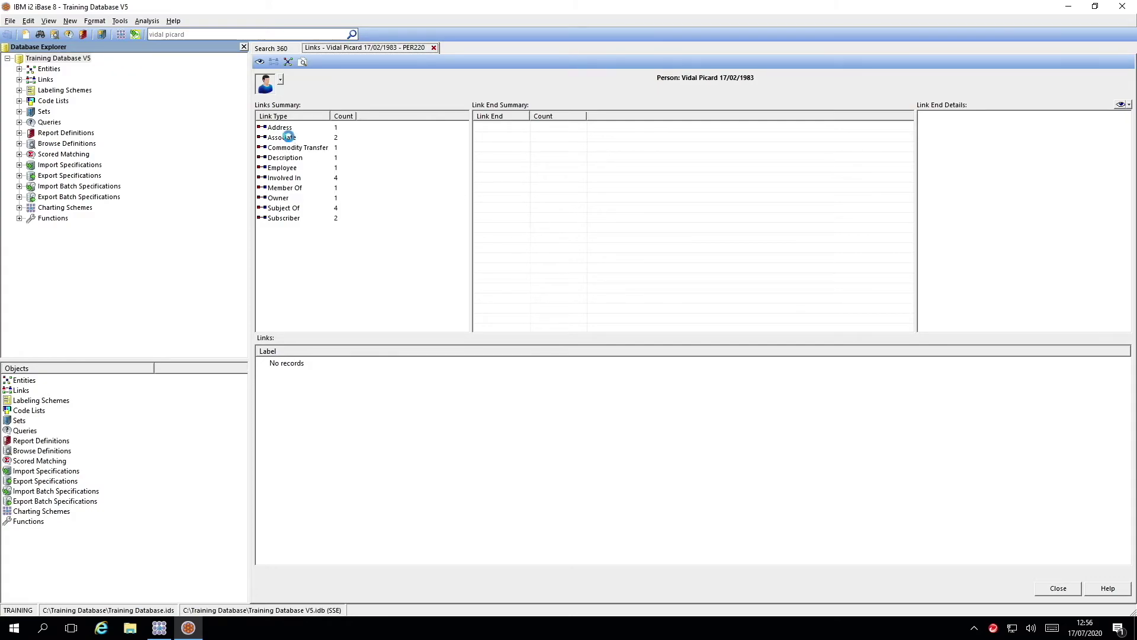
Review the person's first Associate and the Colleagues link, then list the Subscriber phones.
click(290, 139)
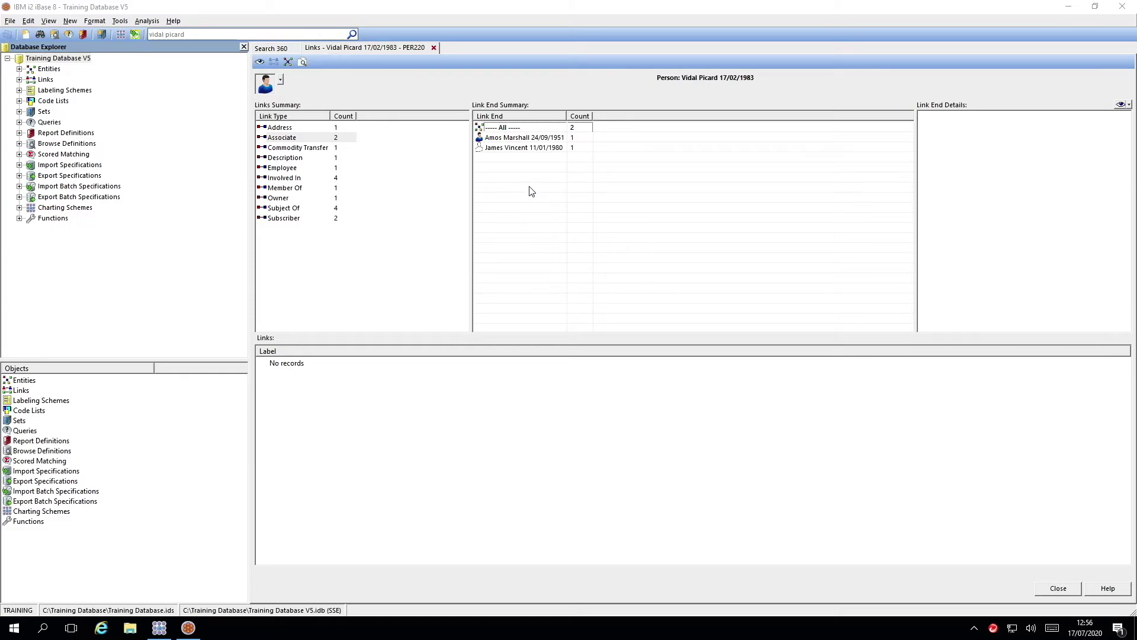
click(525, 140)
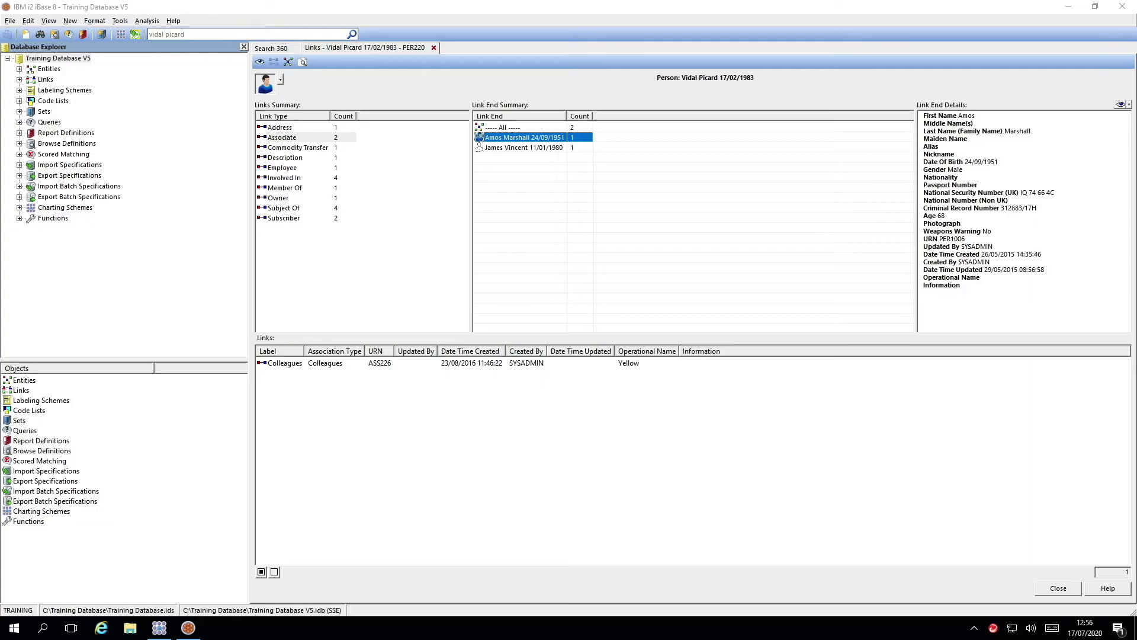
click(1129, 104)
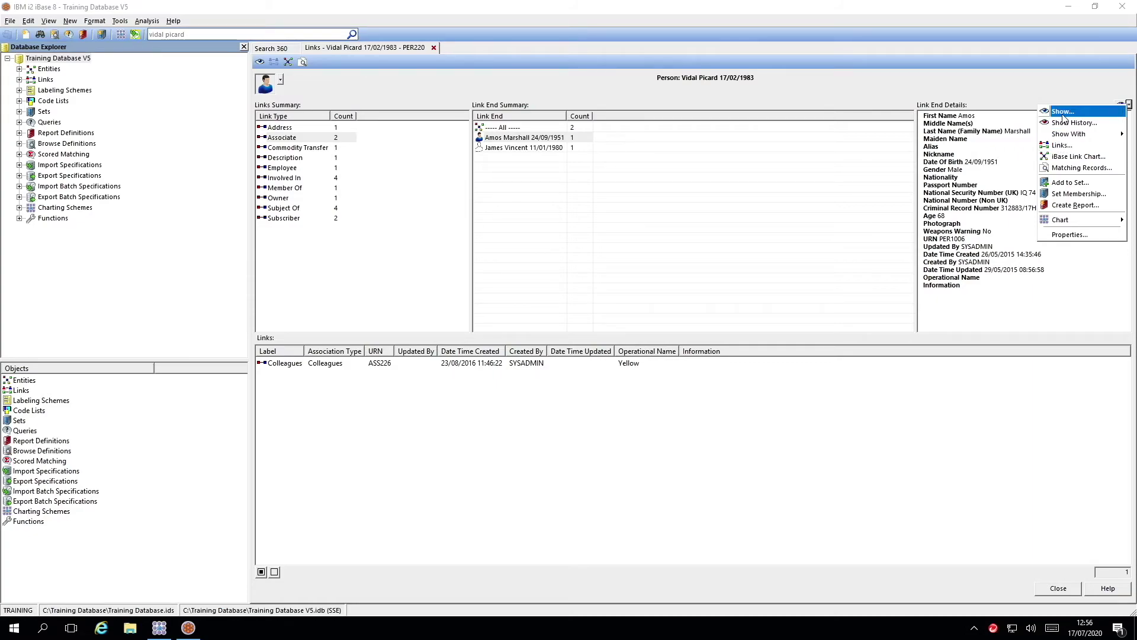
click(511, 455)
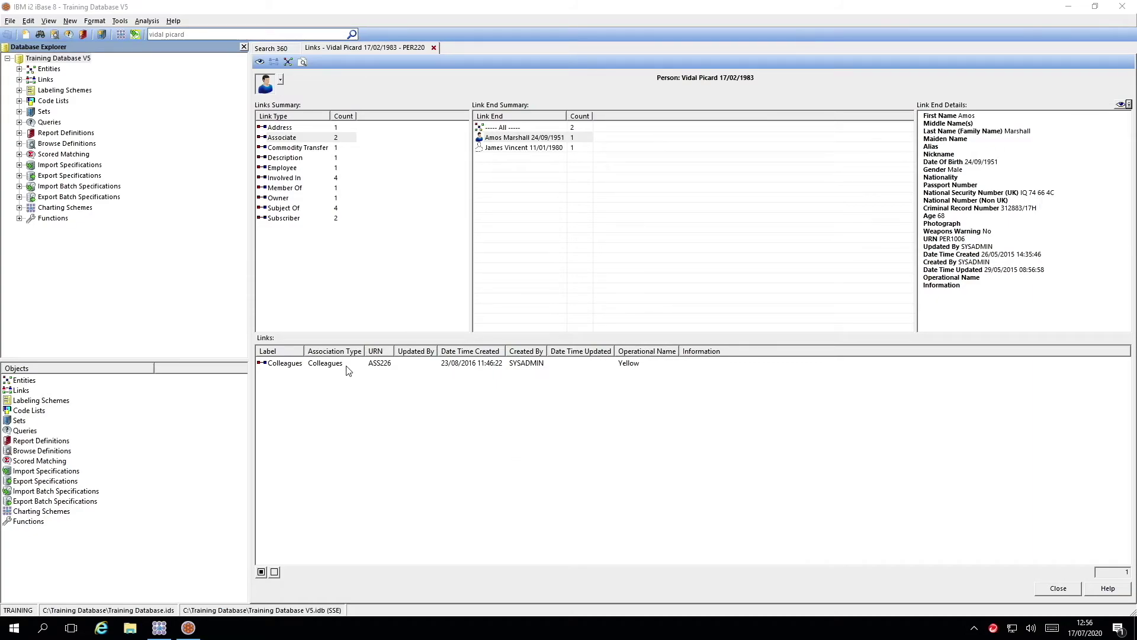
click(335, 365)
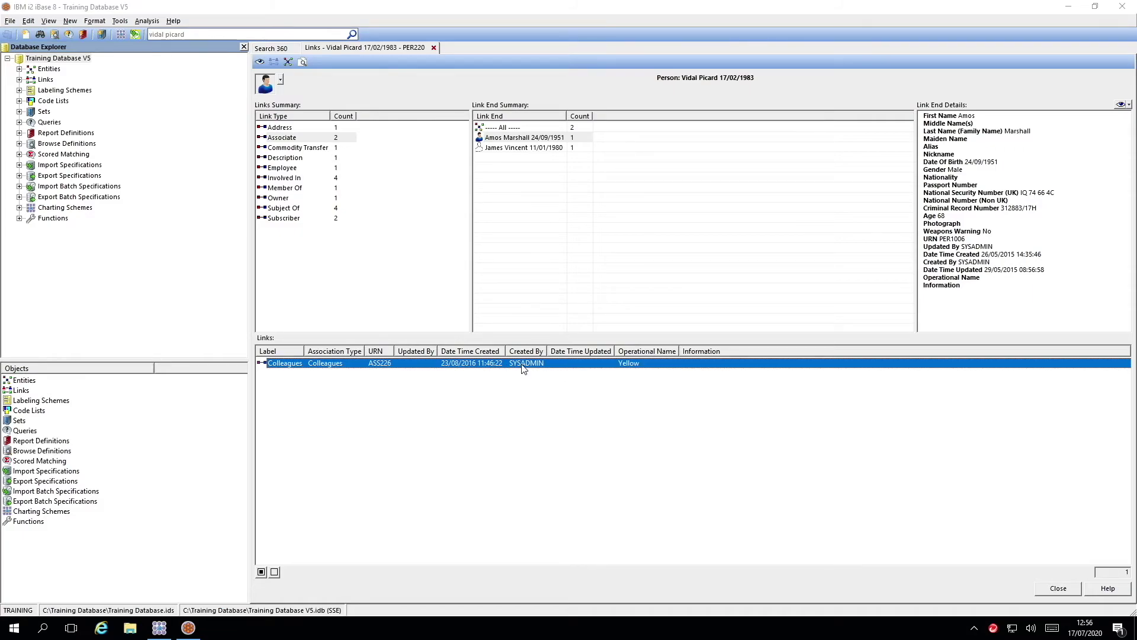
click(286, 220)
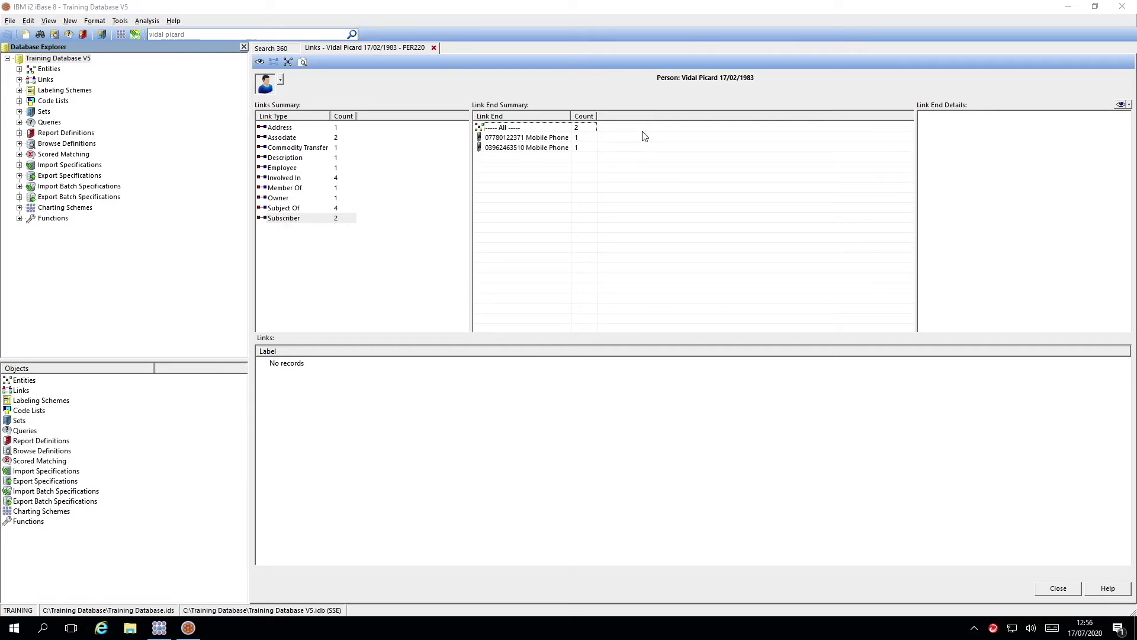
Show details of the second Mobile Phone and open its actions menu.
click(513, 152)
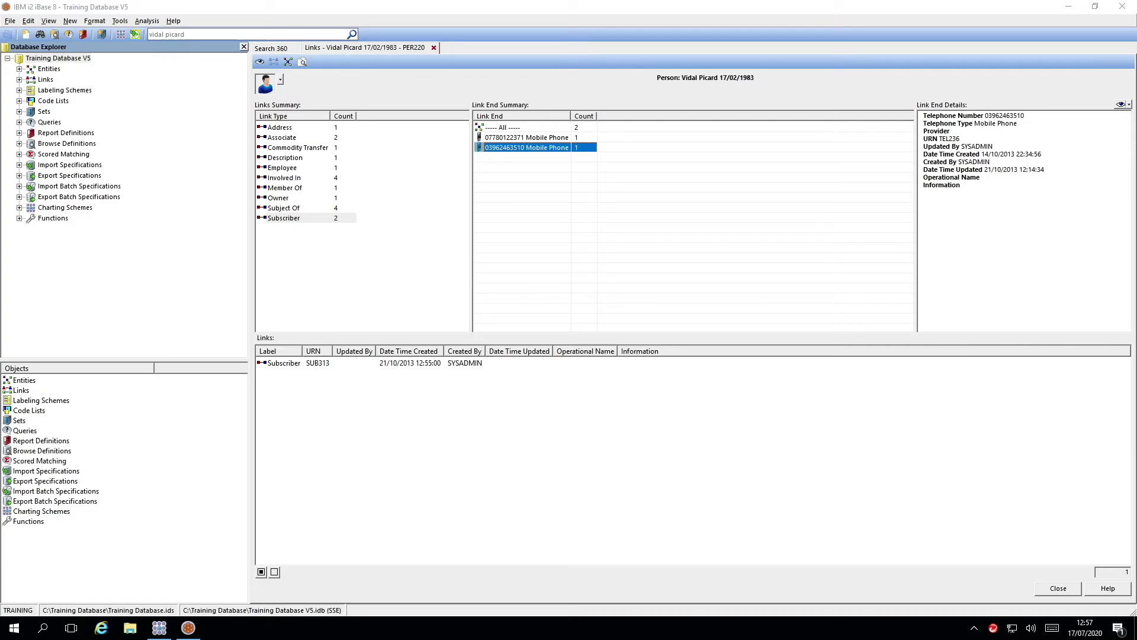
click(1129, 105)
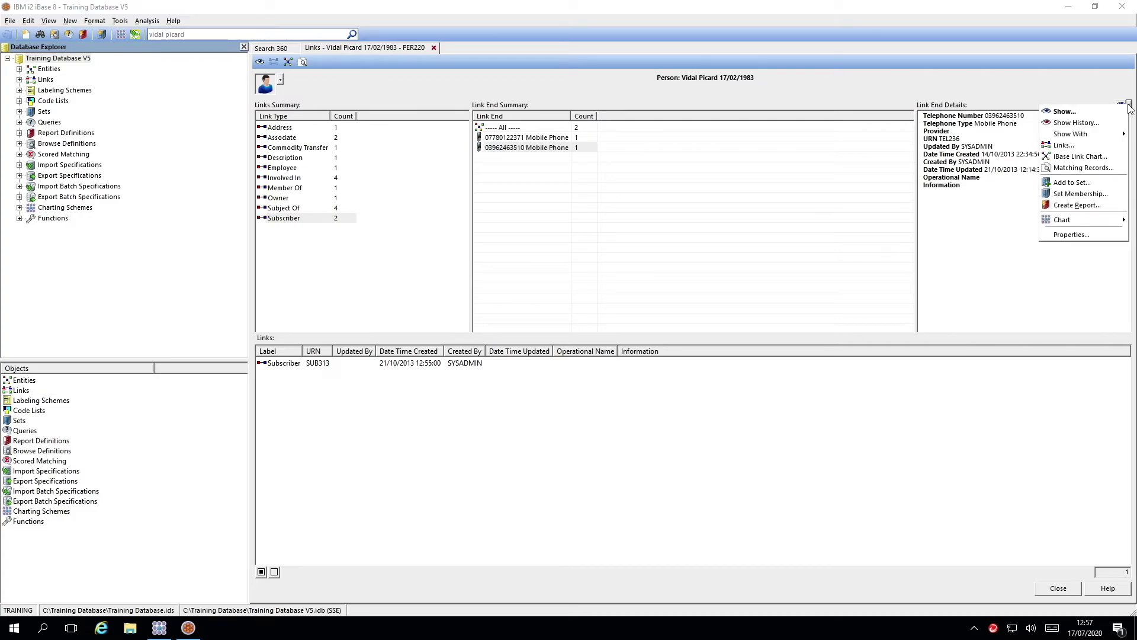
Open the phone's links and show its three Call/Connection calls with one number.
click(997, 147)
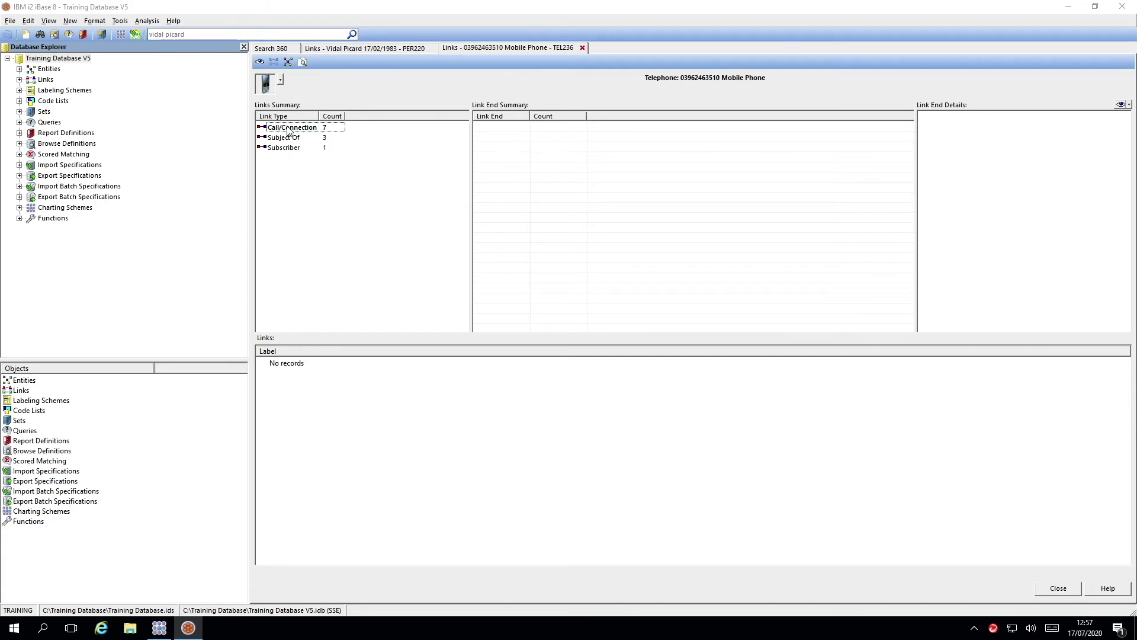
click(288, 130)
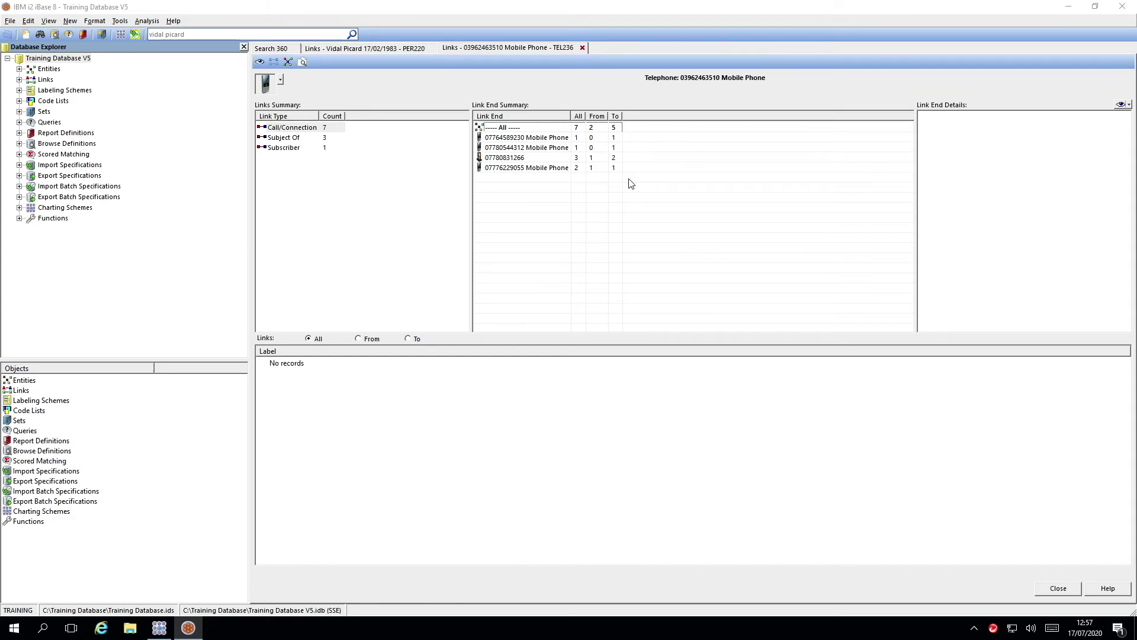
click(517, 160)
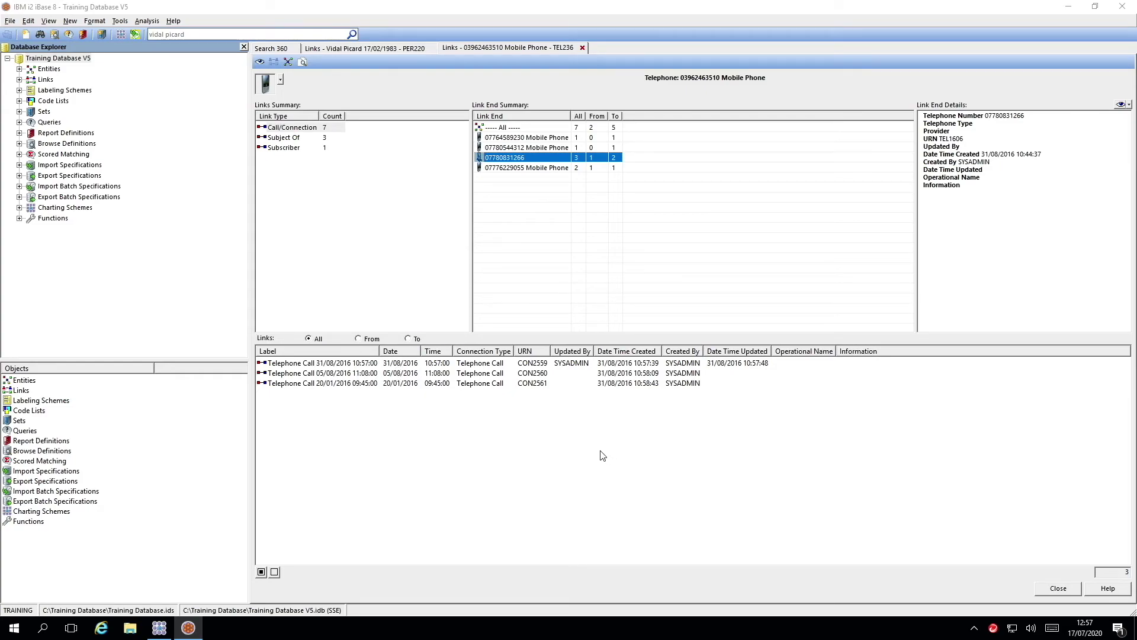
Filter those calls by From, To, then All, return to the person's Links, and minimise iBase.
click(359, 340)
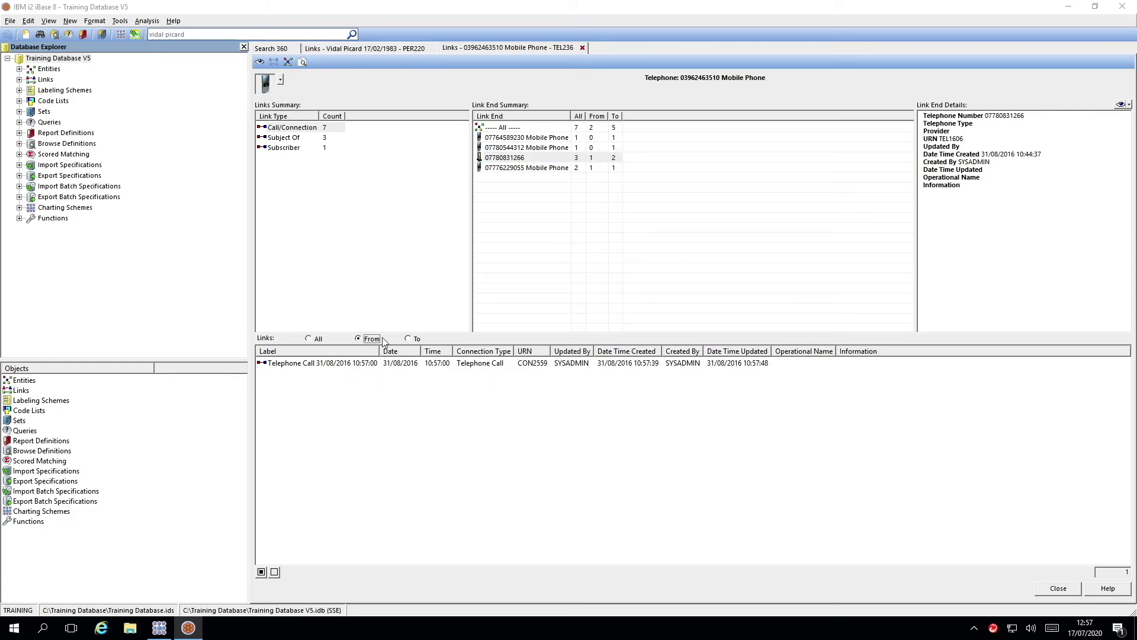
click(408, 338)
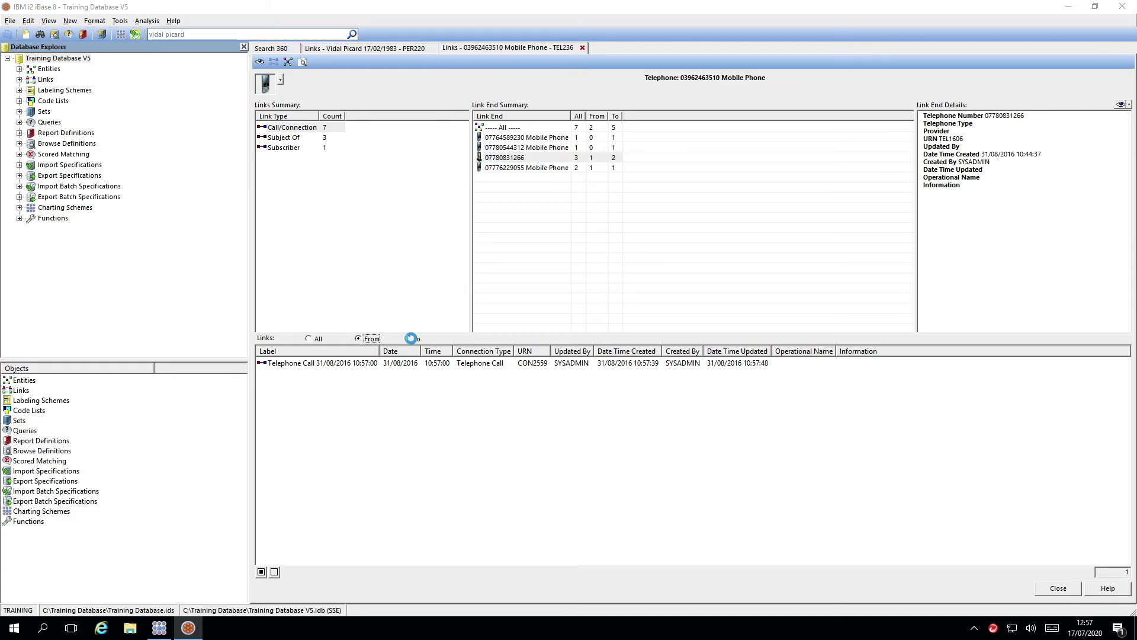
click(308, 338)
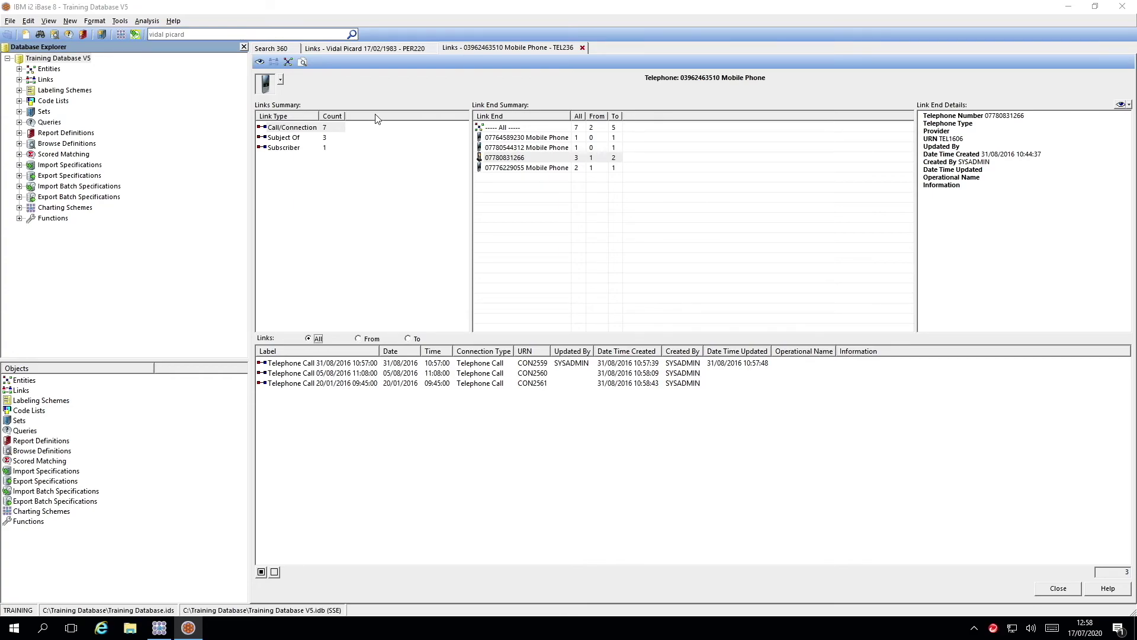
click(357, 48)
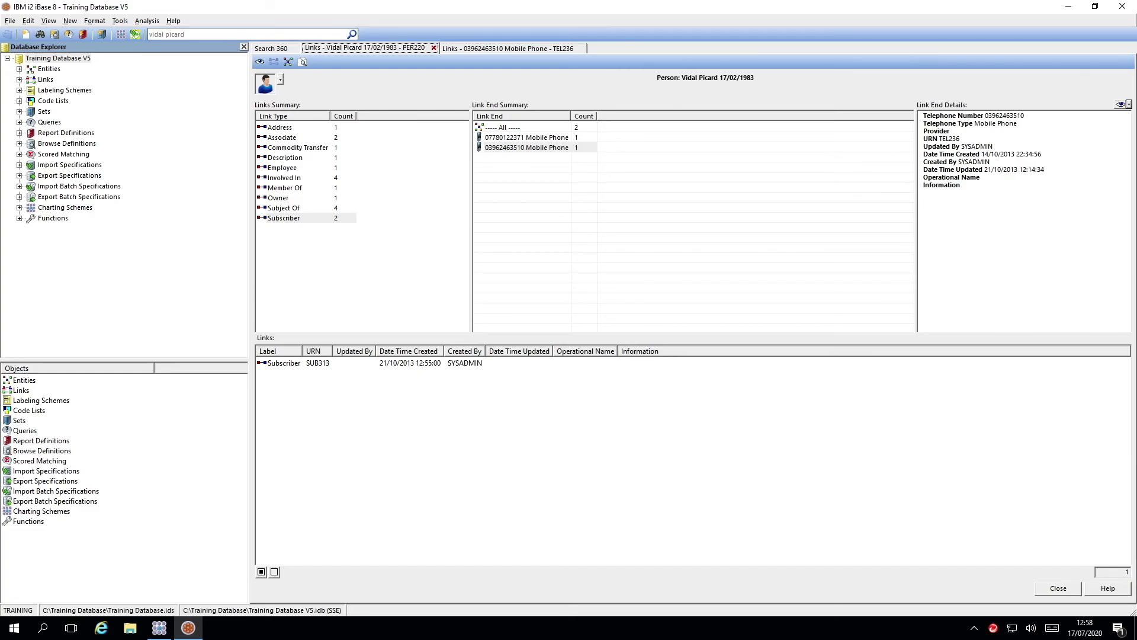
click(1070, 11)
Minimise the Analyst's Notebook window to leave only the bare desktop.
click(1085, 13)
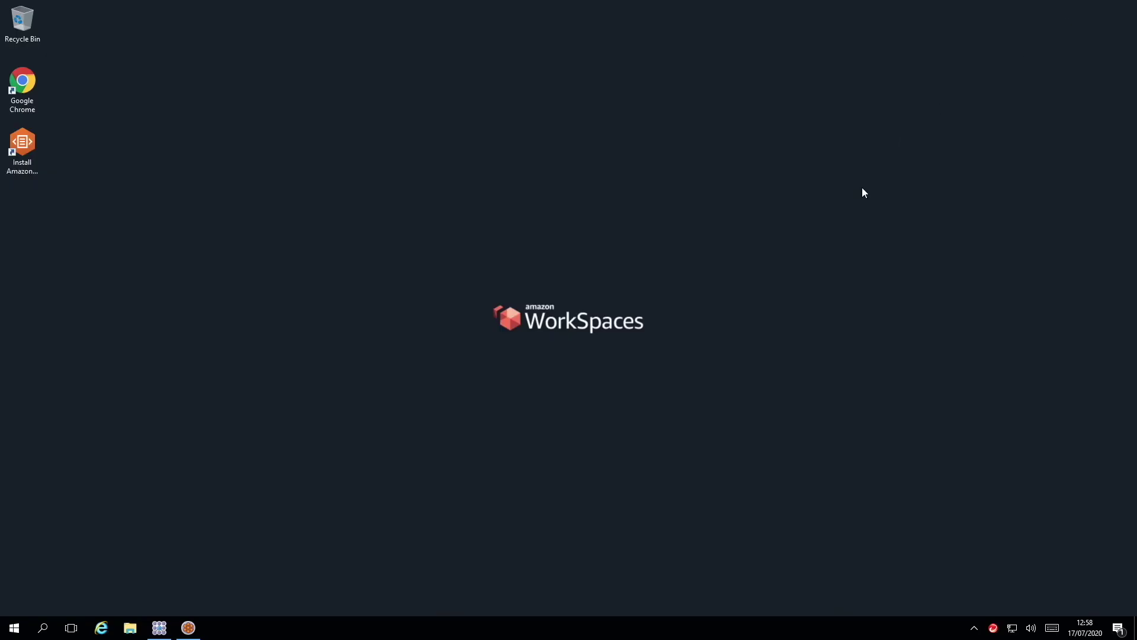